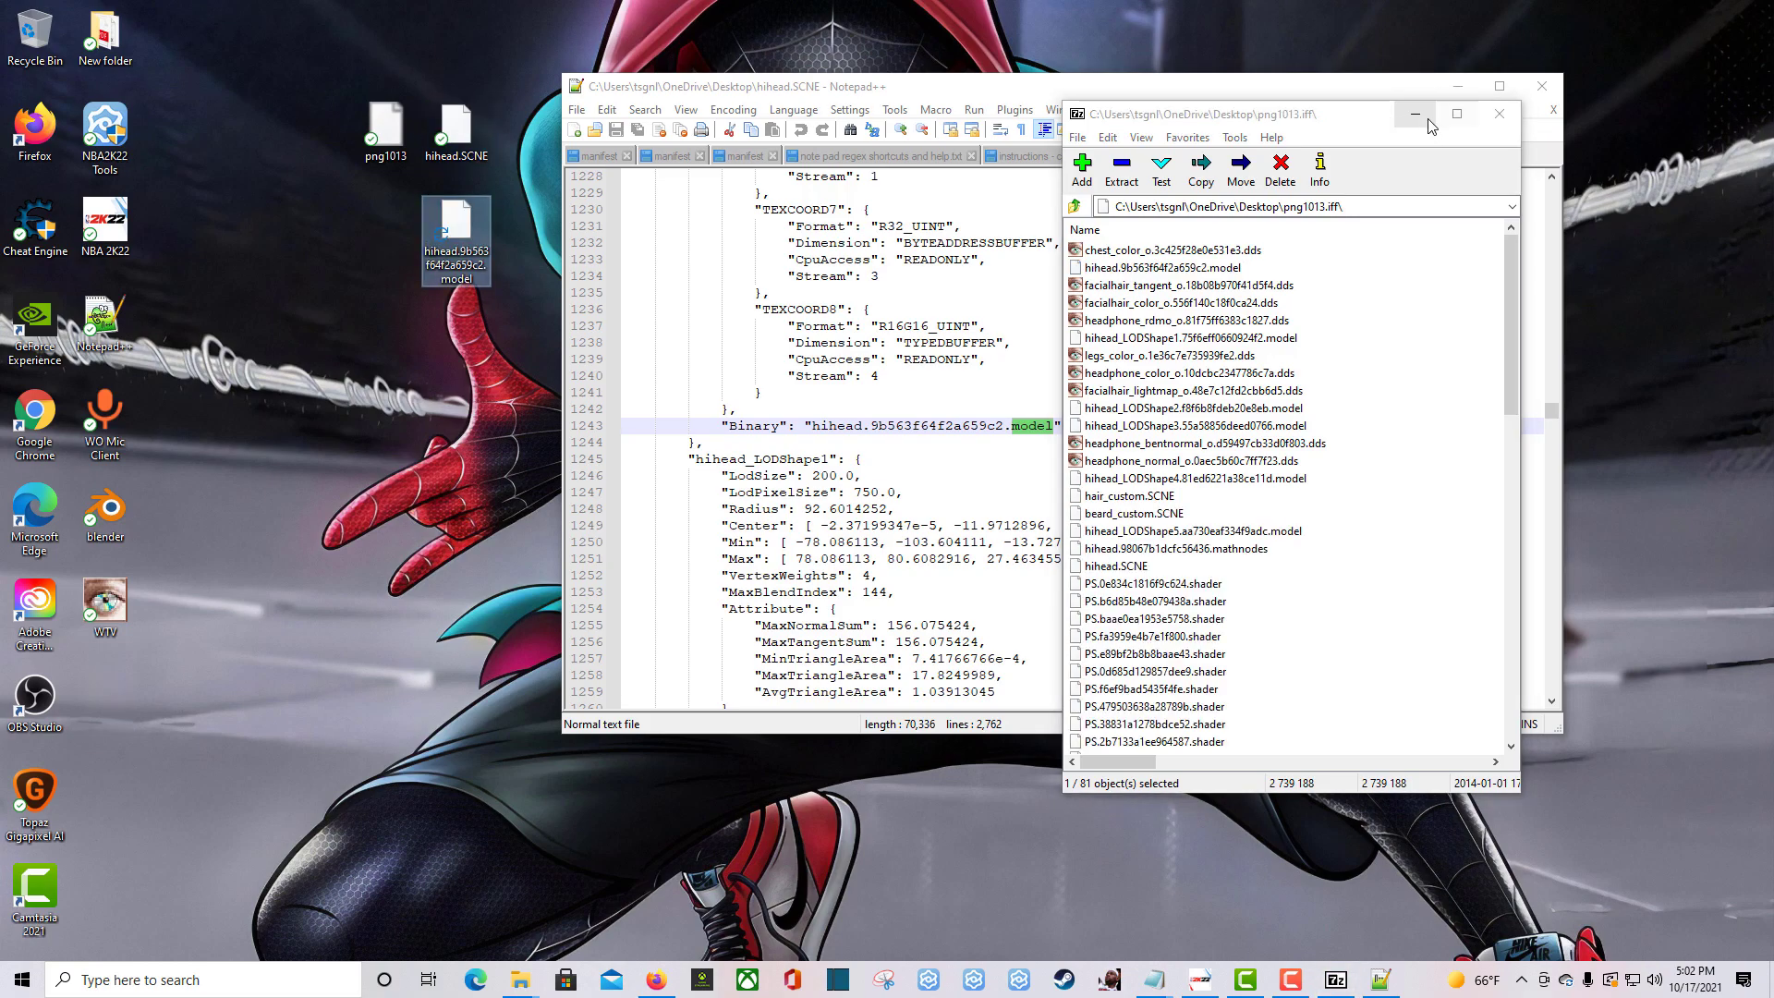
Launch Blender from the desktop and delete the default camera, cube and light
{"action": "left_click", "coordinate": [1472, 90]}
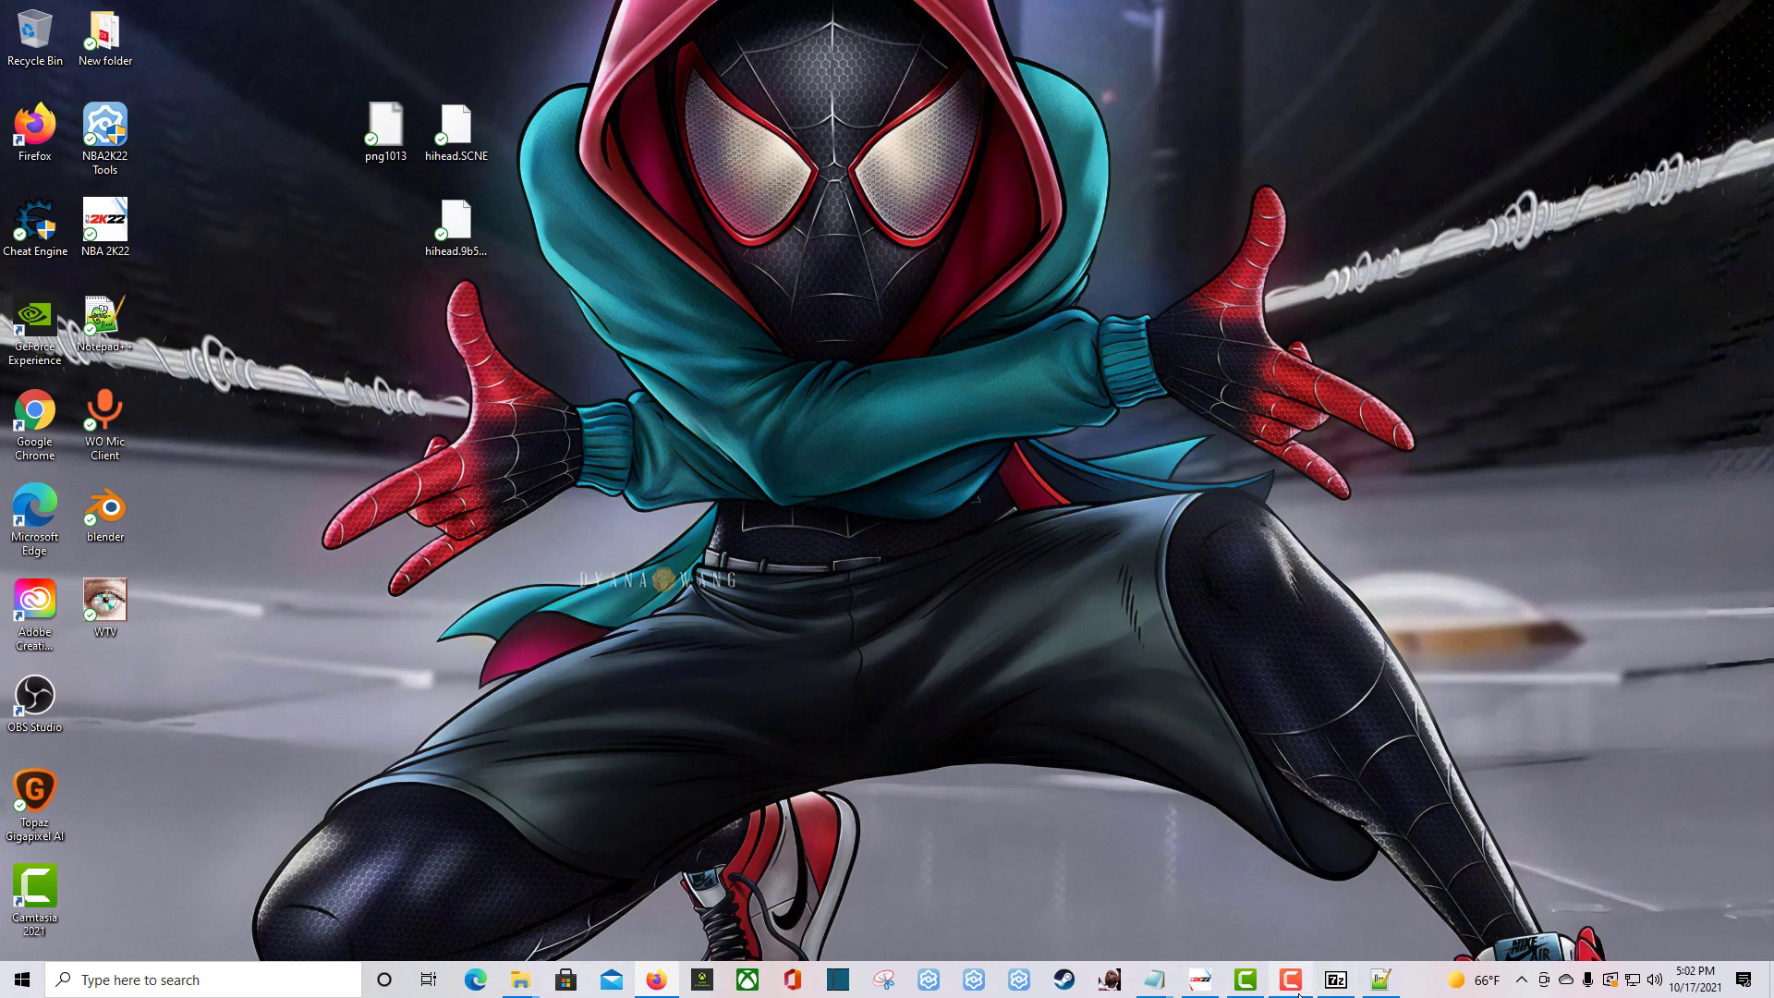
{"action": "mouse_move", "coordinate": [1380, 991]}
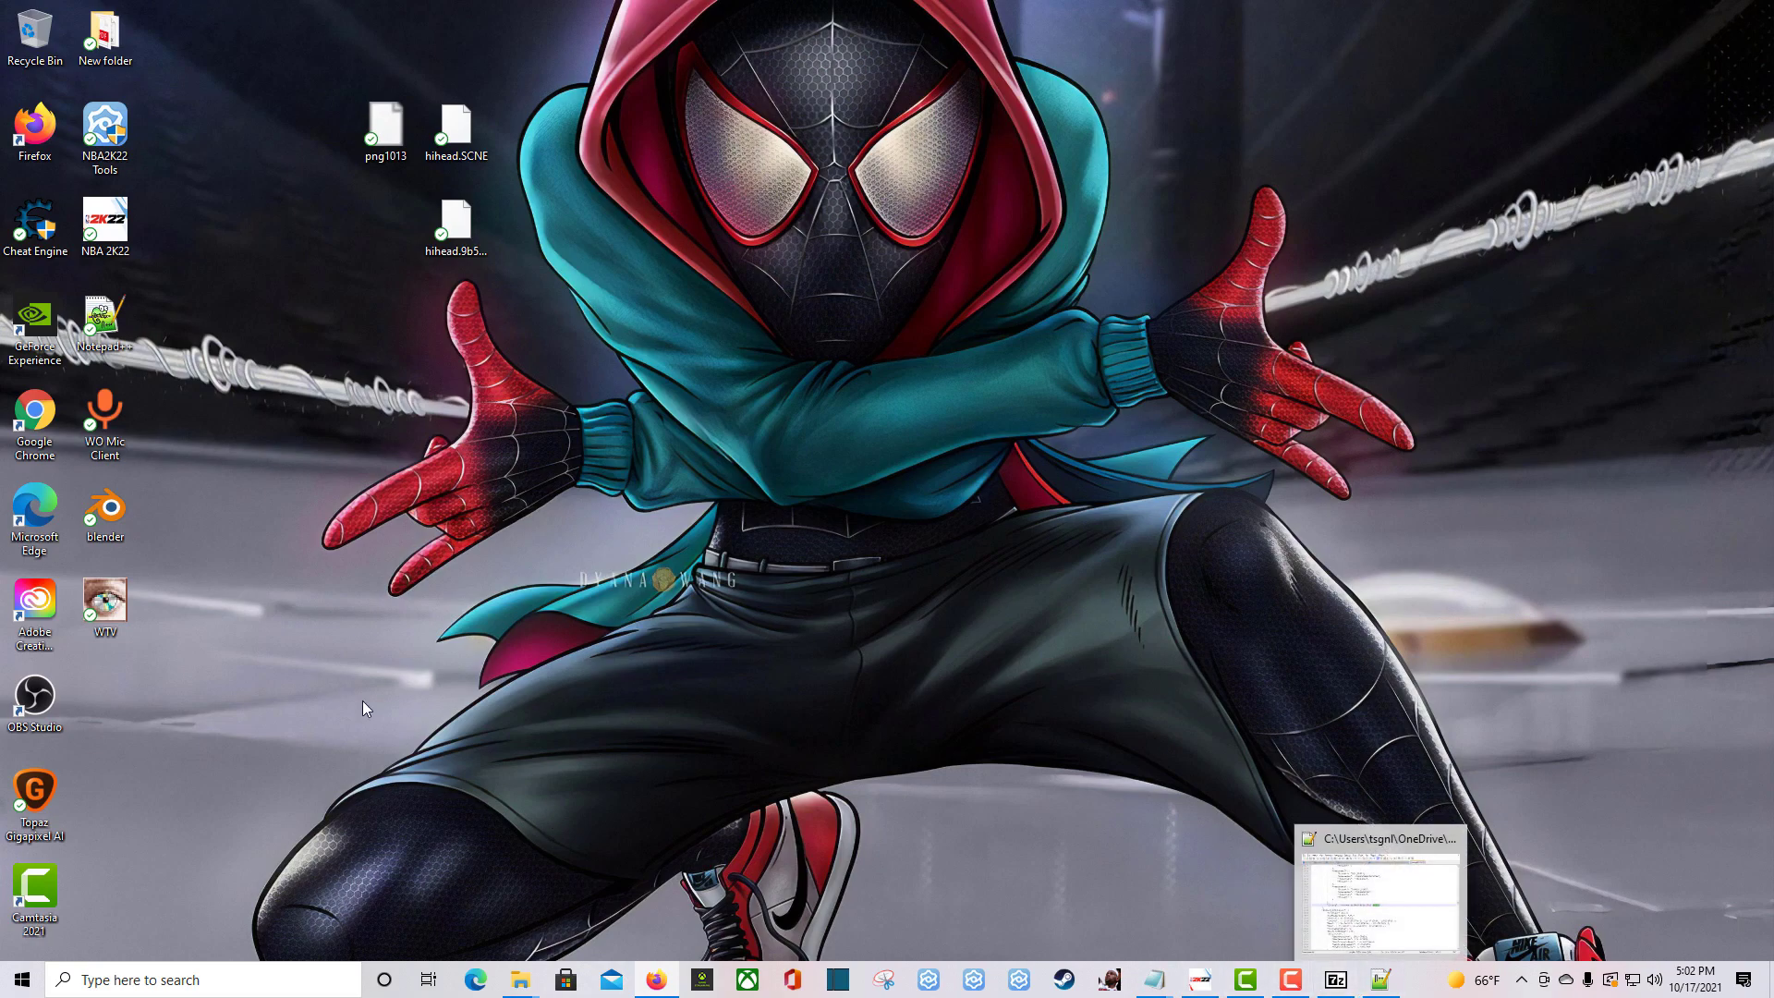
{"action": "double_click", "coordinate": [108, 515]}
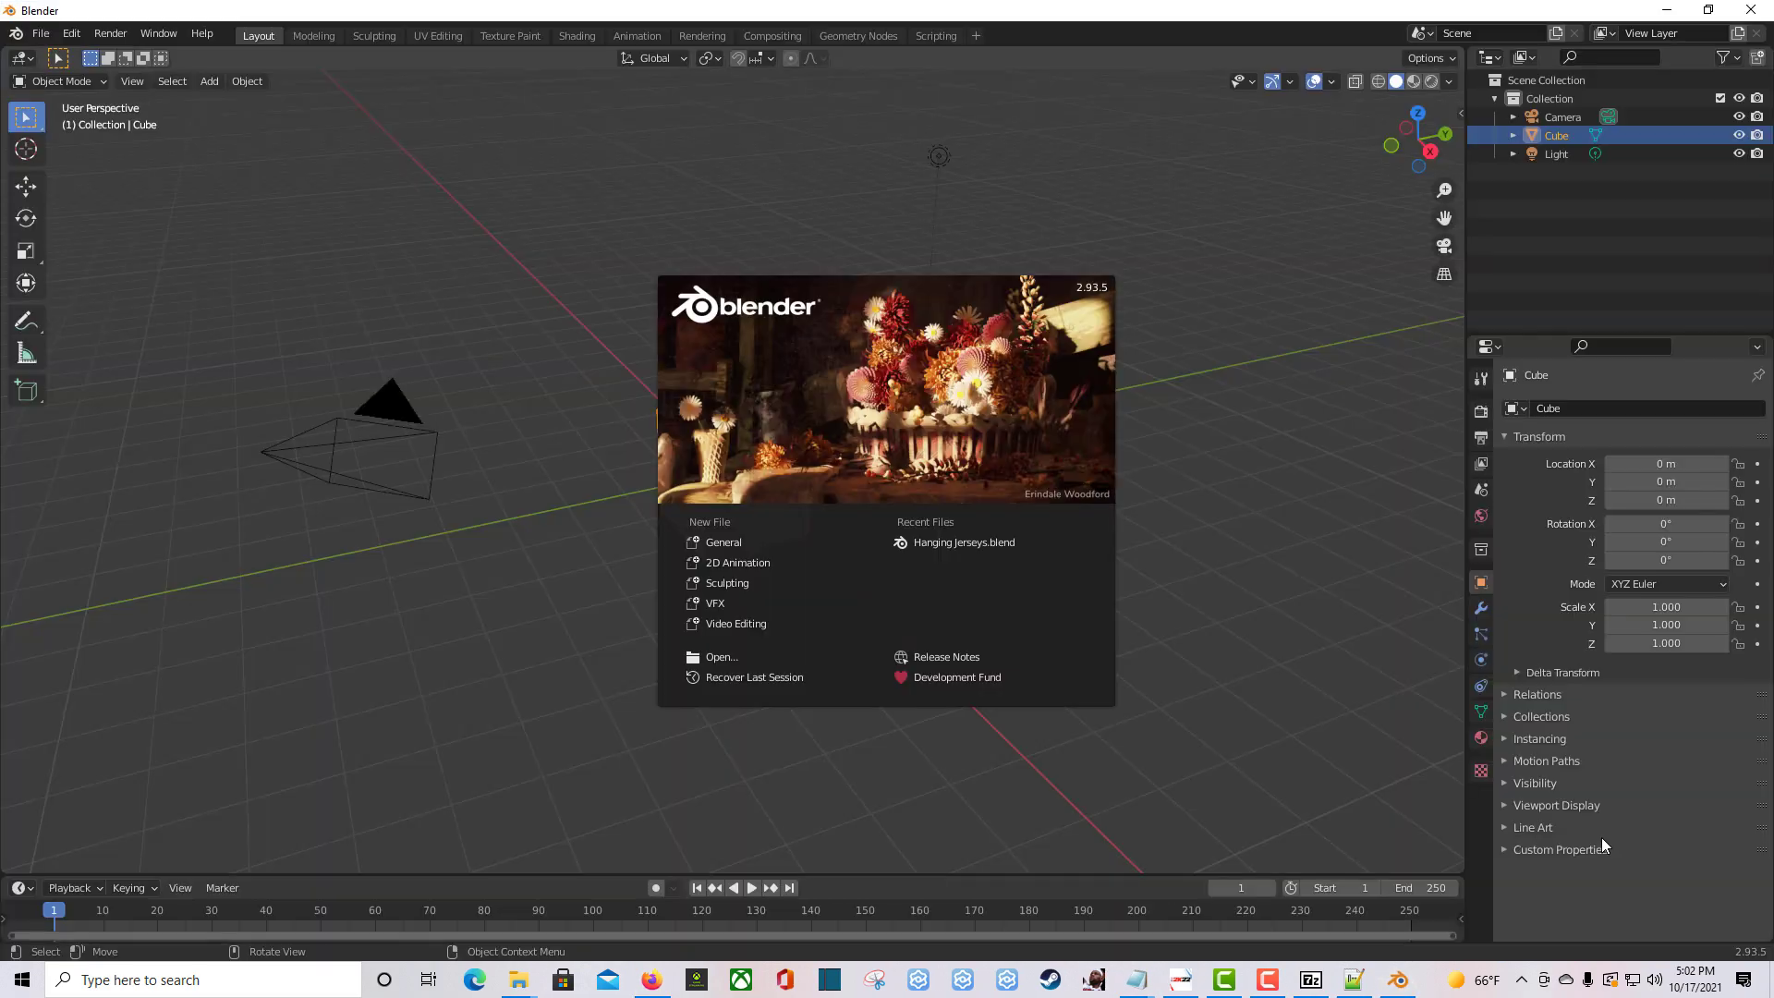
{"action": "left_click", "coordinate": [1019, 182]}
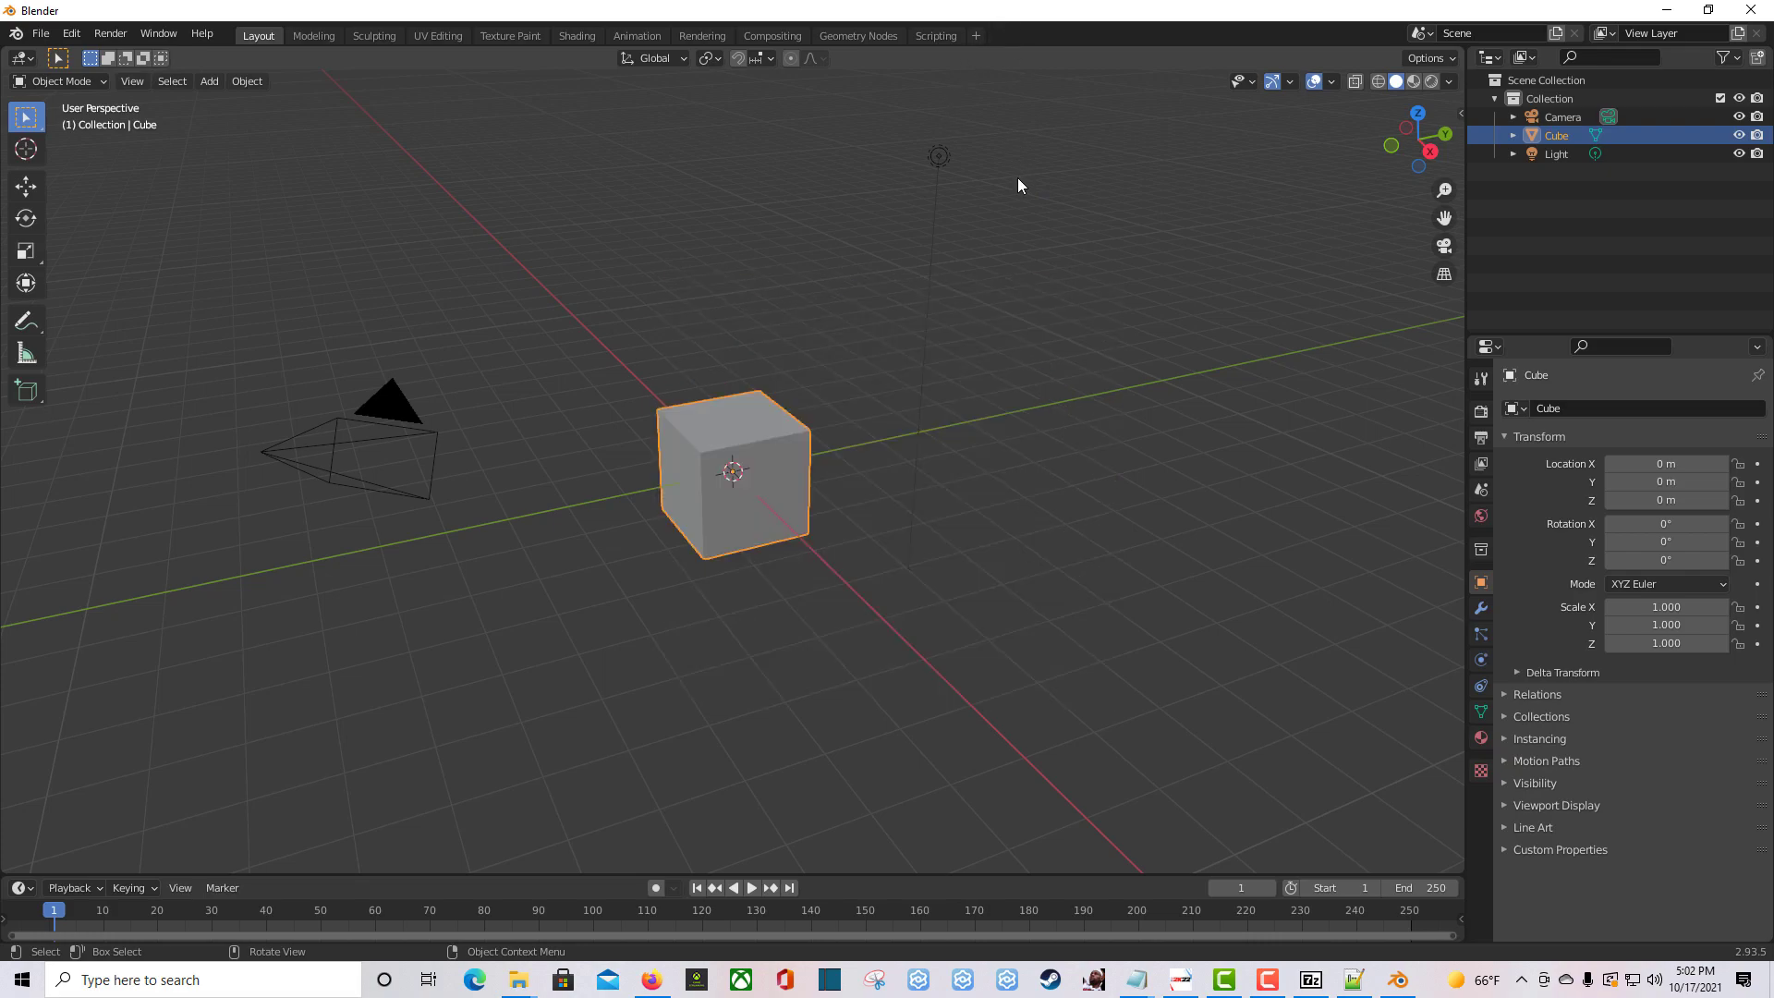
{"action": "key", "text": "a"}
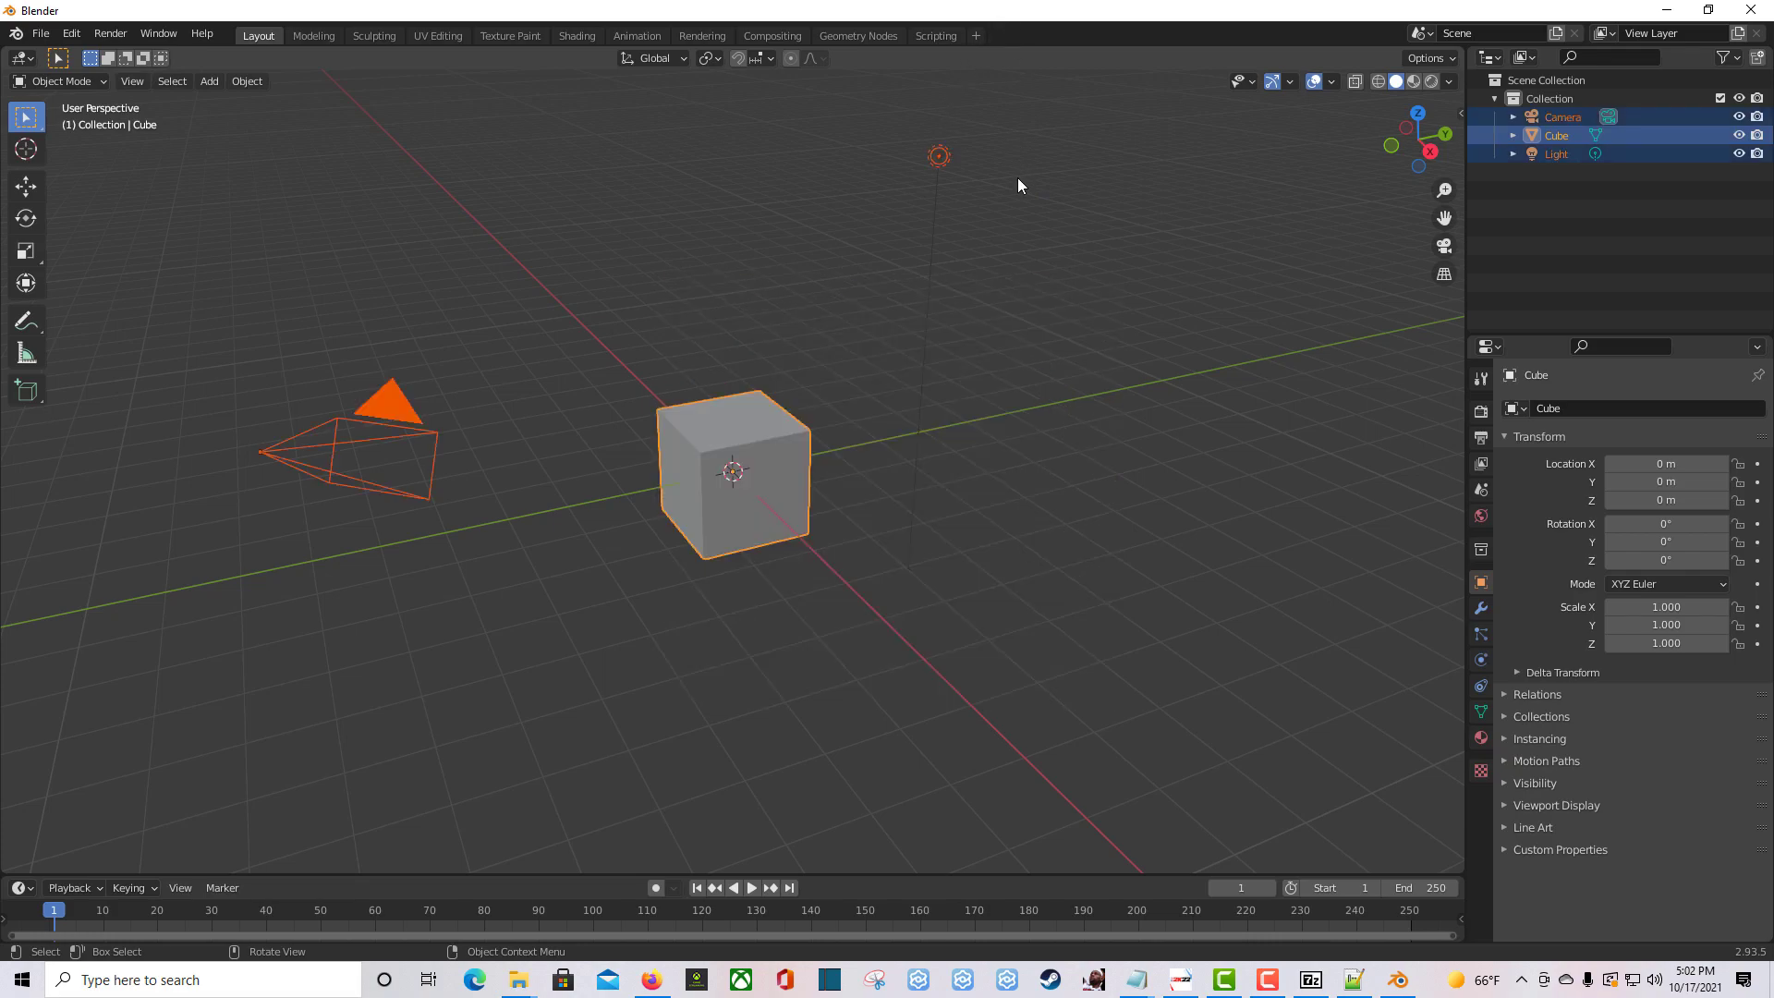
{"action": "key", "text": "Delete"}
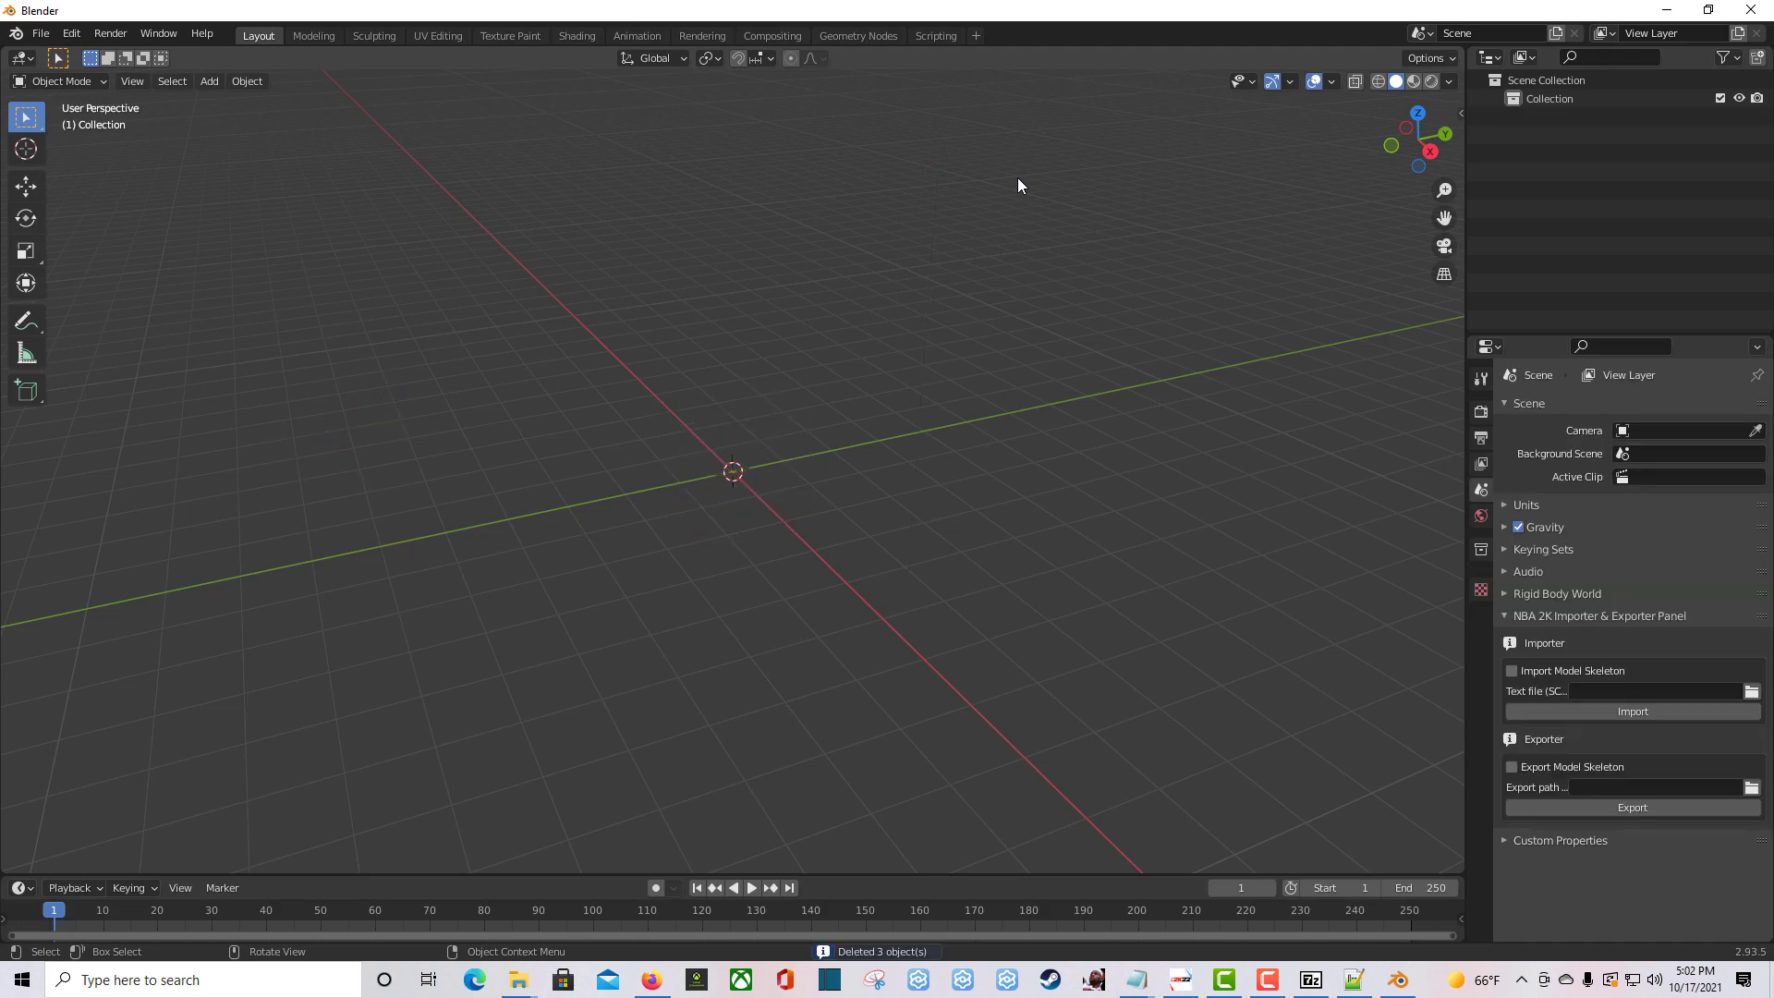
In Scene Properties, point the NBA 2K importer's text file at Desktop/hihead.SCNE
{"action": "left_click", "coordinate": [1477, 492]}
{"action": "left_click", "coordinate": [1749, 699]}
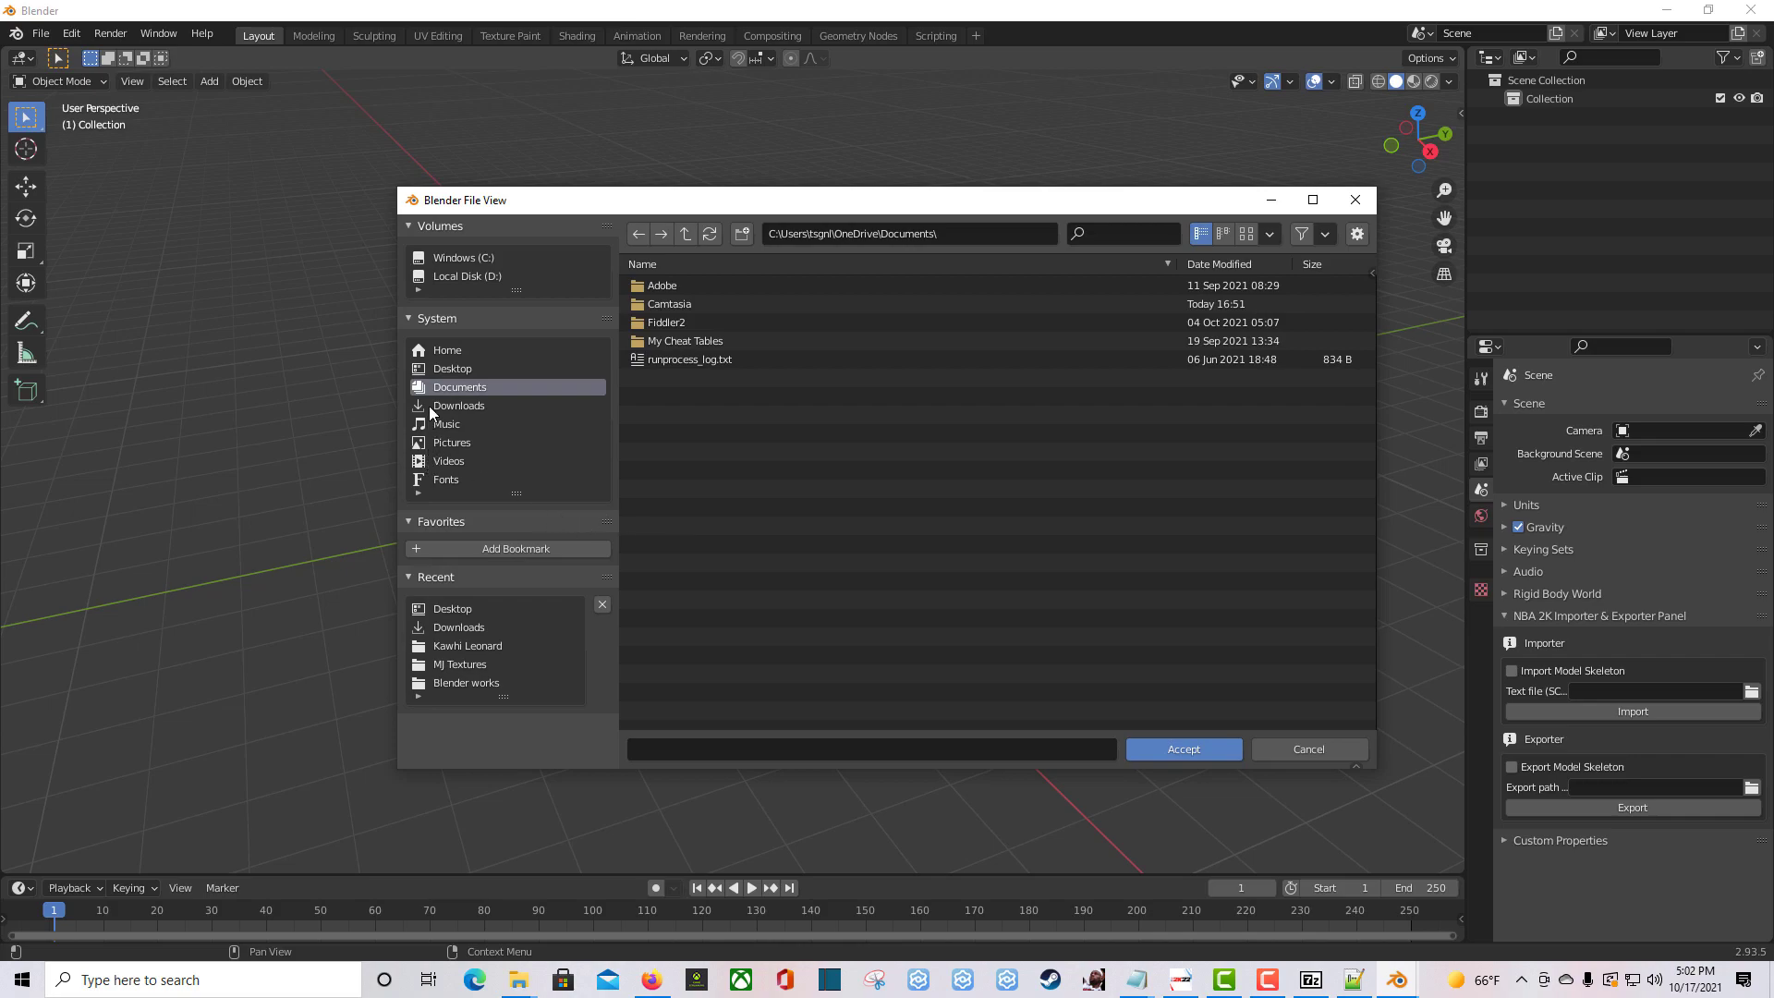
{"action": "left_click", "coordinate": [450, 368]}
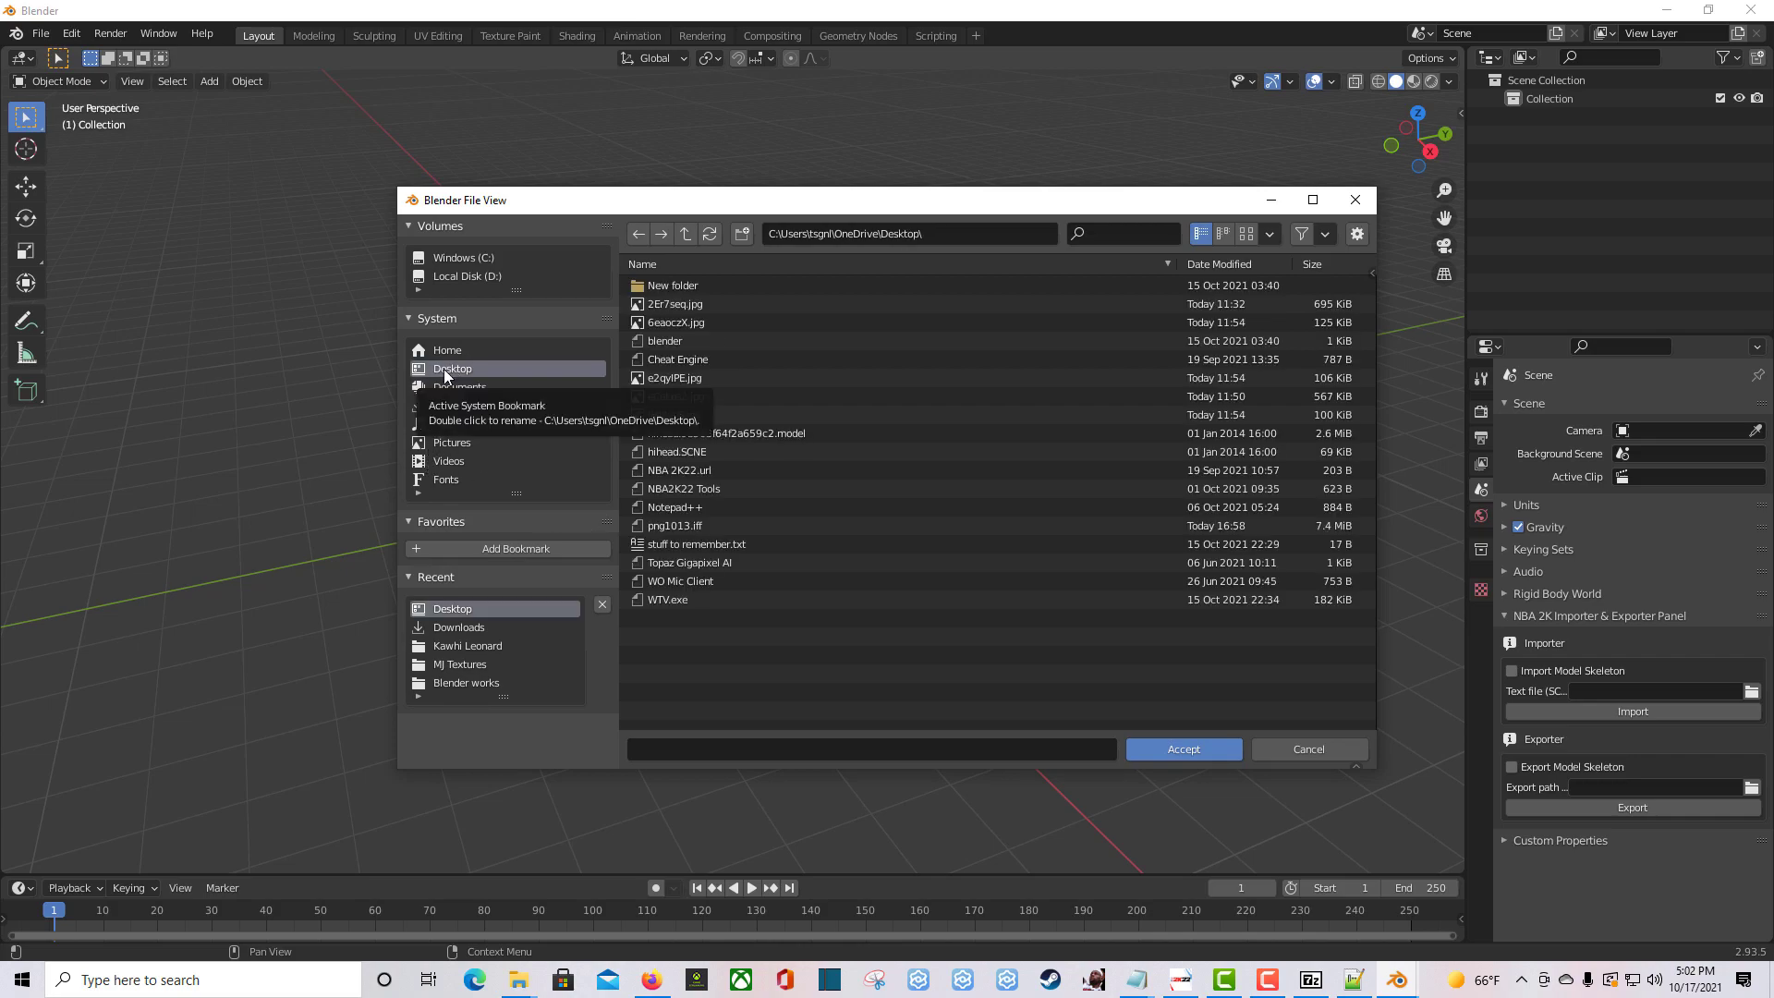
{"action": "left_click", "coordinate": [678, 452]}
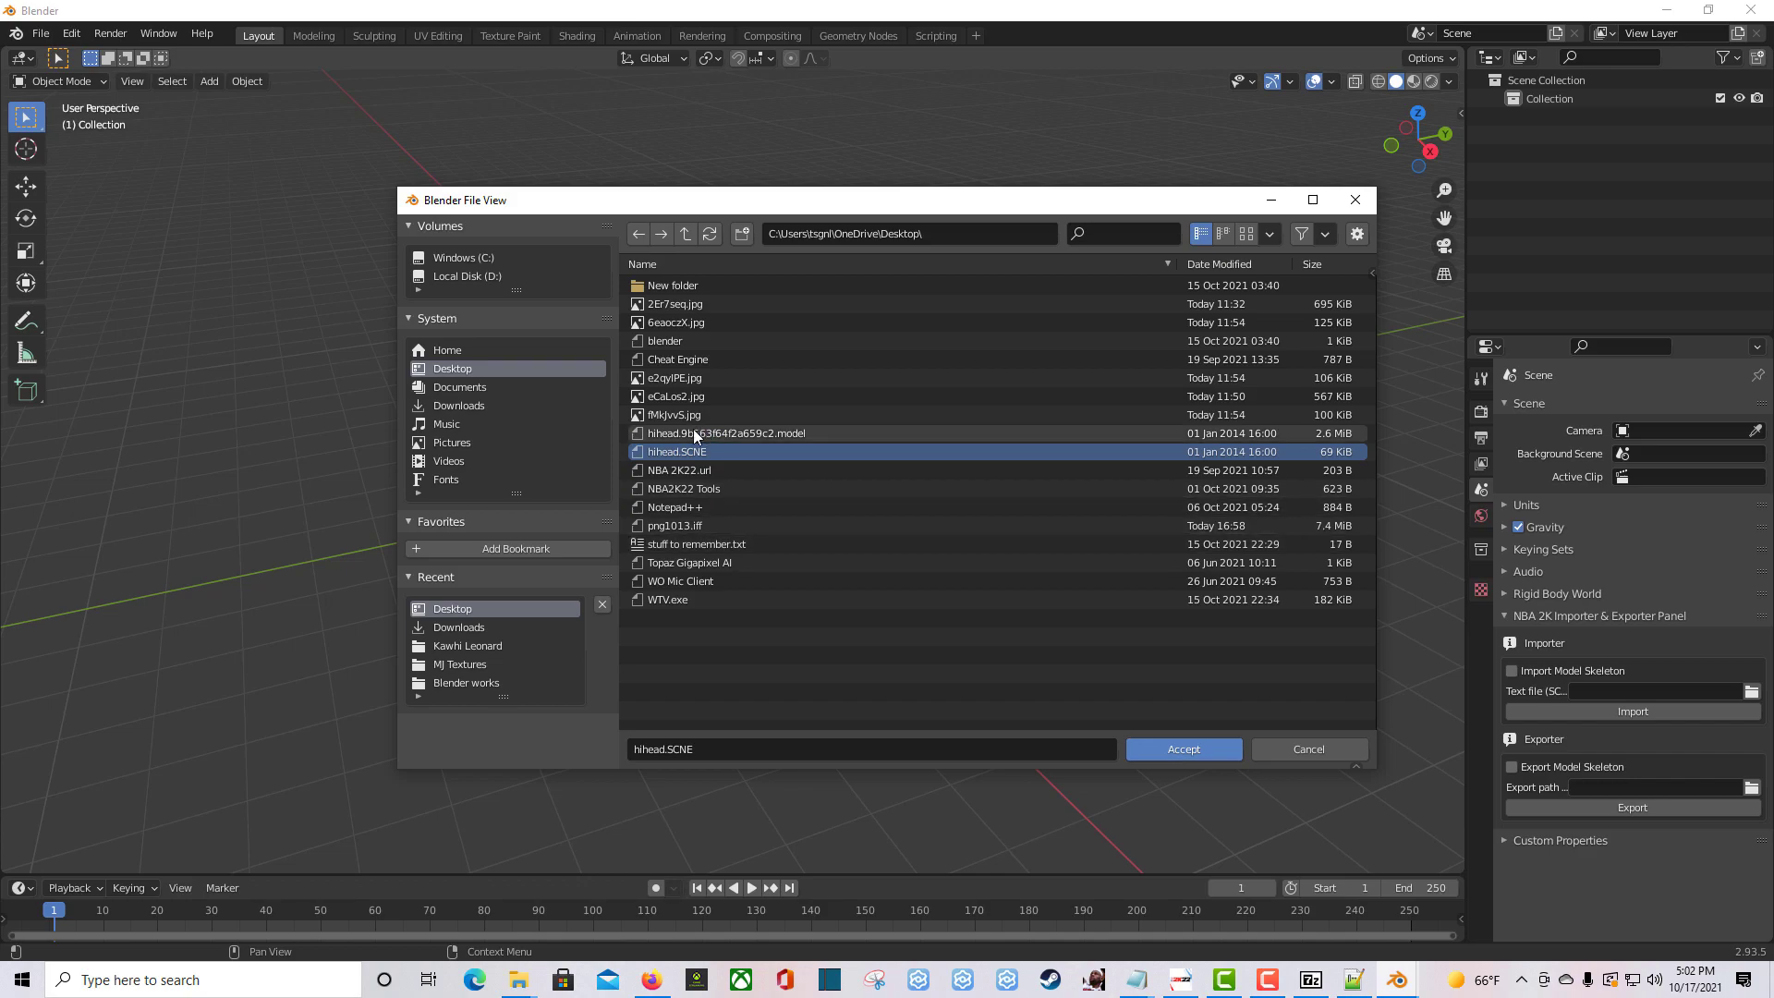
{"action": "left_click", "coordinate": [1187, 750]}
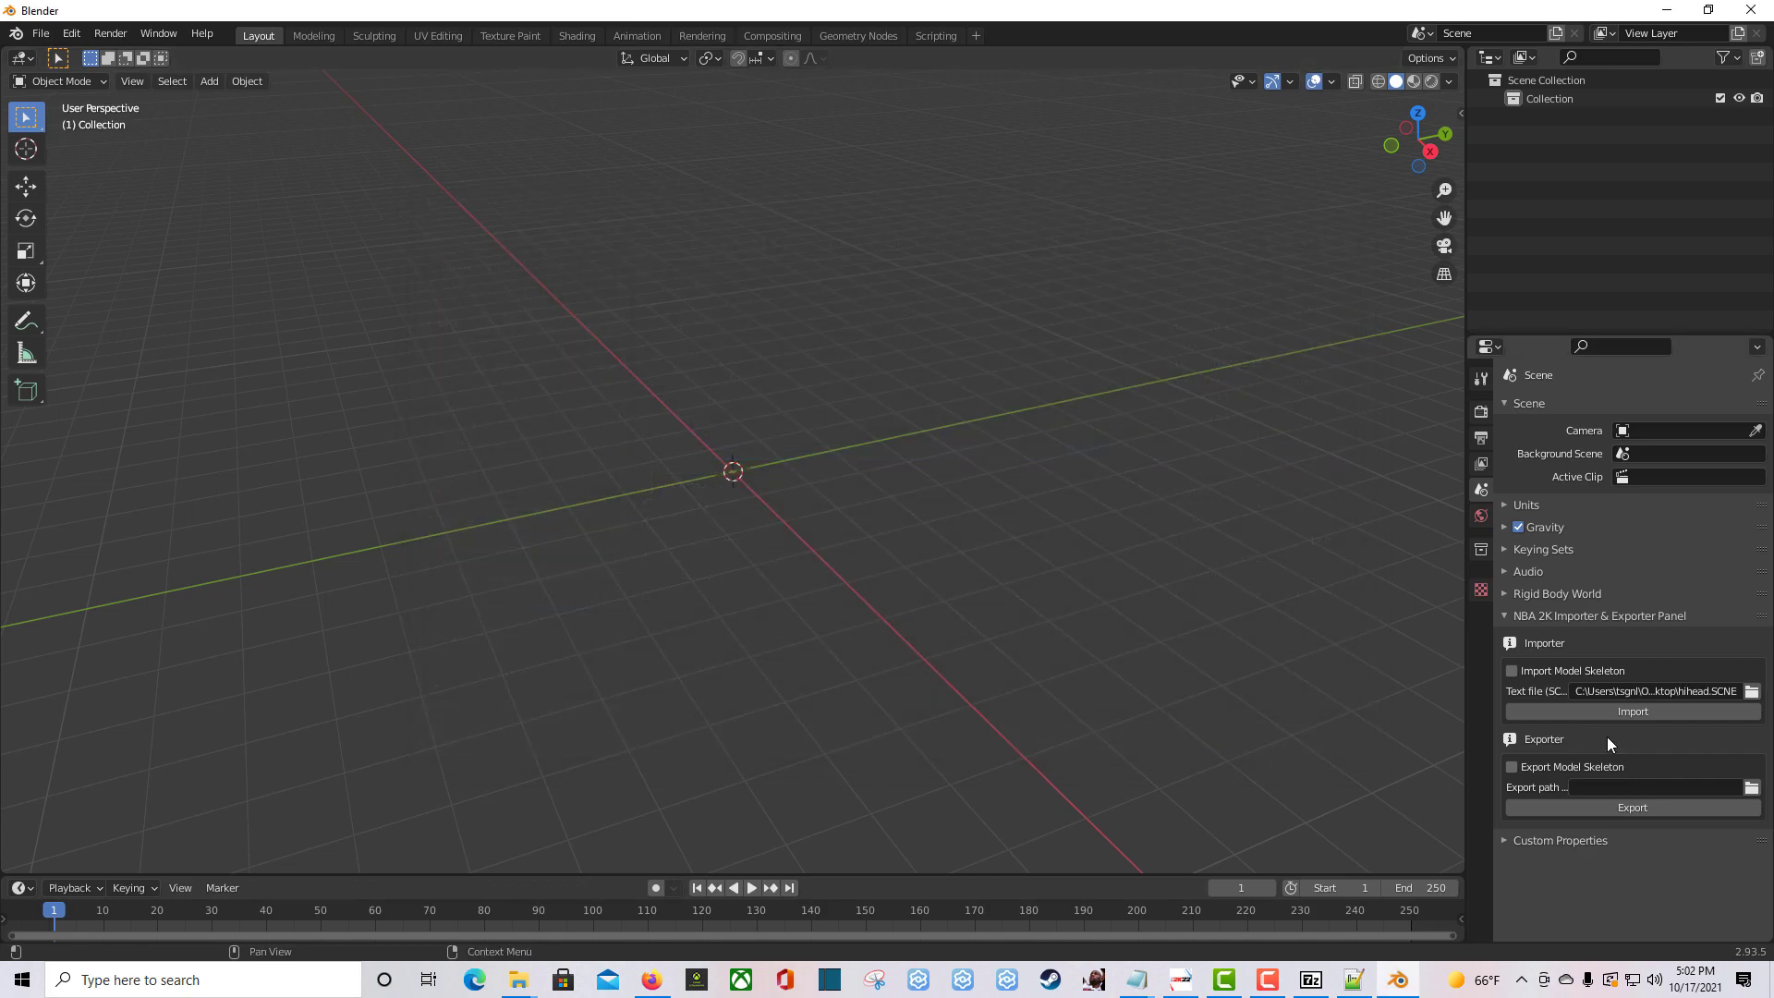
Import the hihead model and zoom out until the whole T-pose body is visible
{"action": "left_click", "coordinate": [1624, 712]}
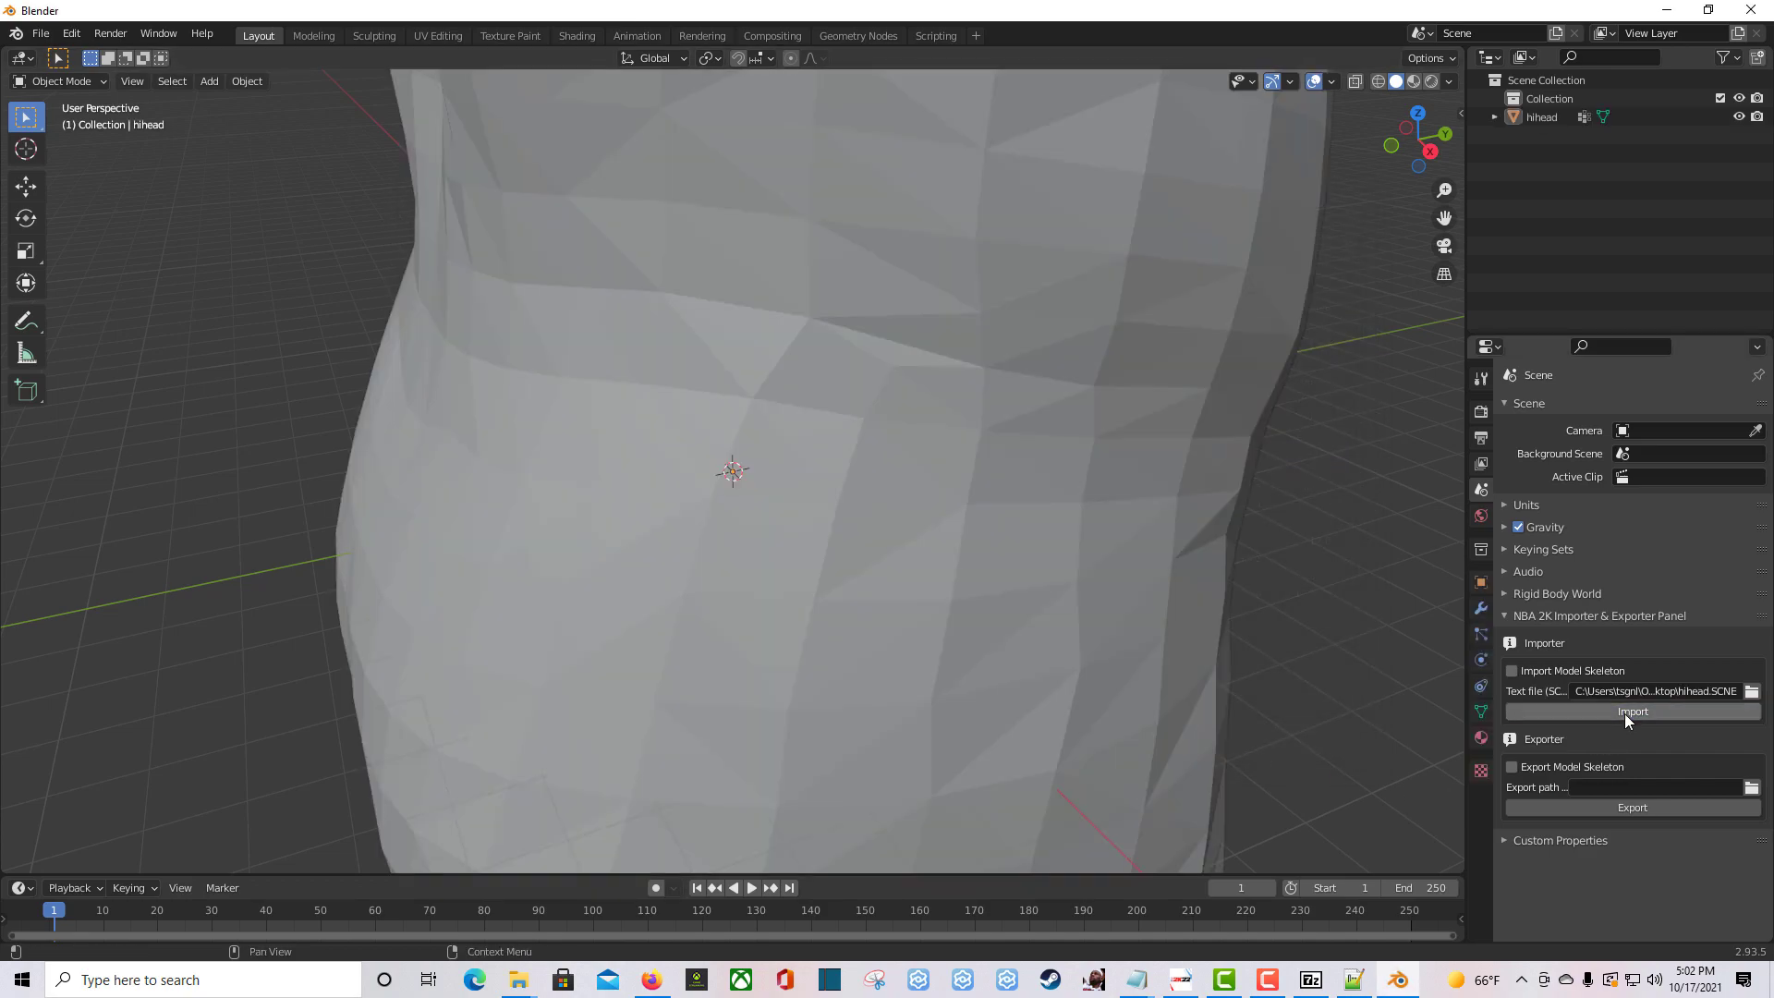
{"action": "scroll", "coordinate": [889, 407], "scroll_direction": "down", "scroll_amount": 8}
{"action": "middle_click_drag", "start_coordinate": [978, 400], "coordinate": [713, 353]}
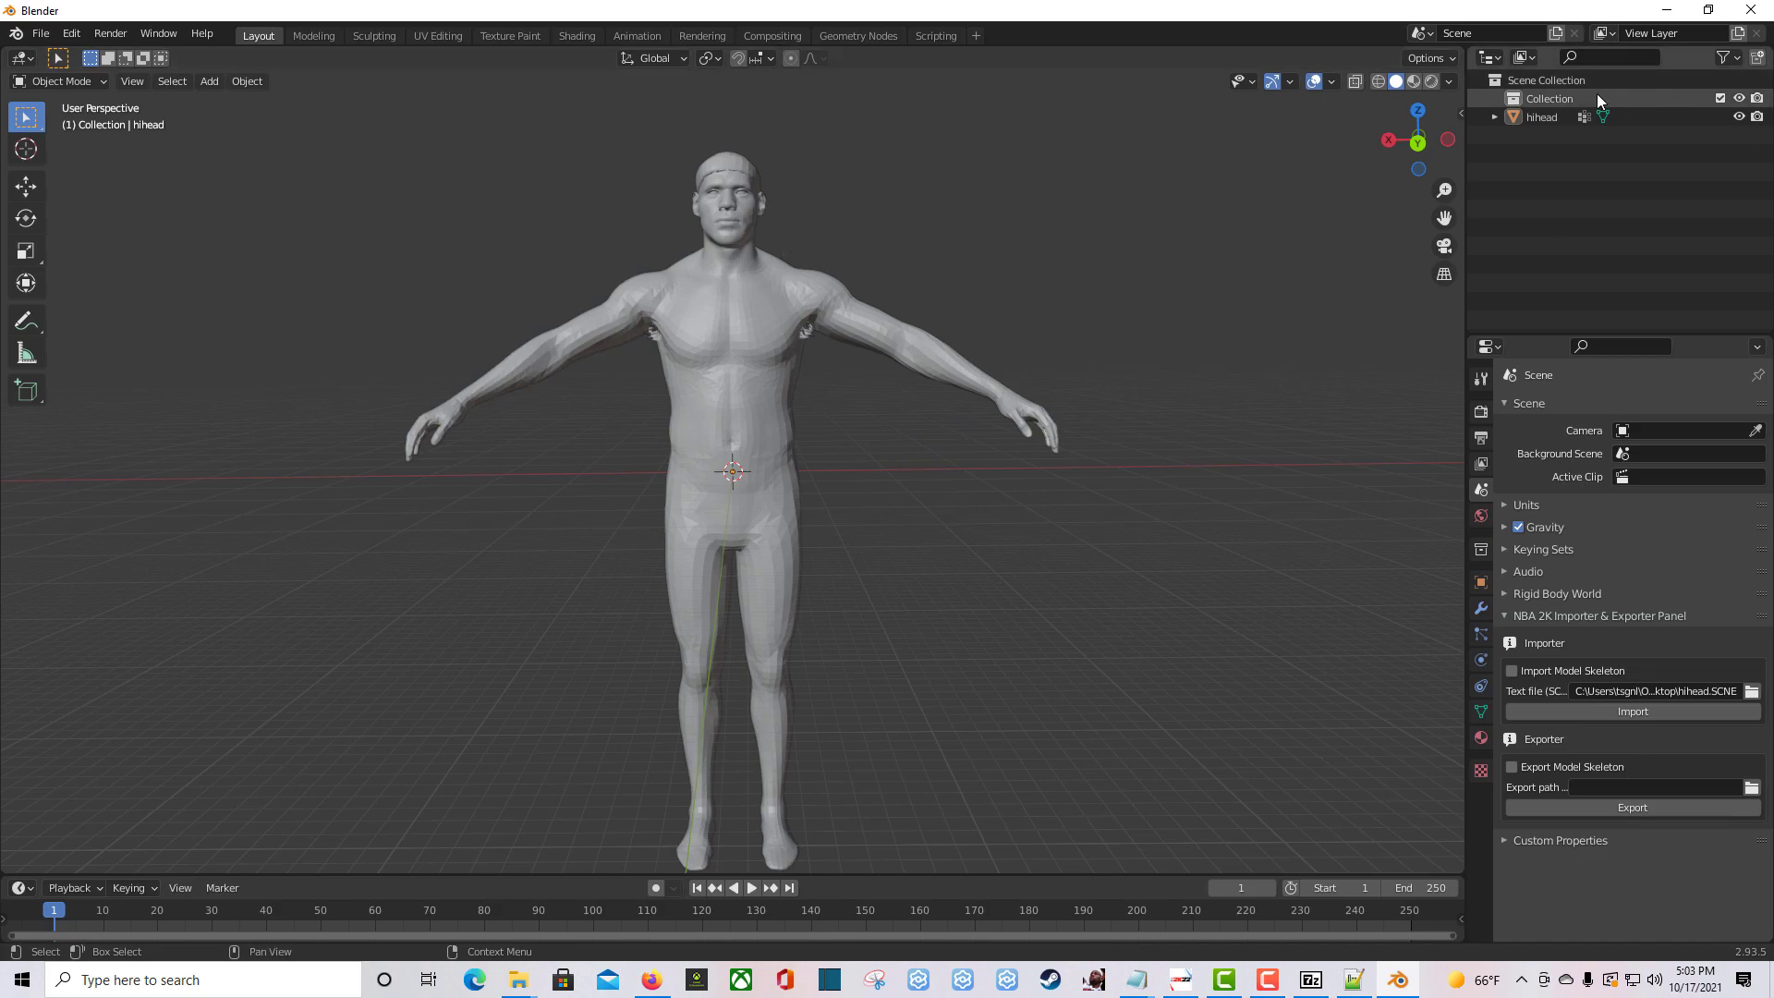
Select hihead in the Outliner, look through the header menus, and orbit around the model
{"action": "left_click", "coordinate": [1520, 118]}
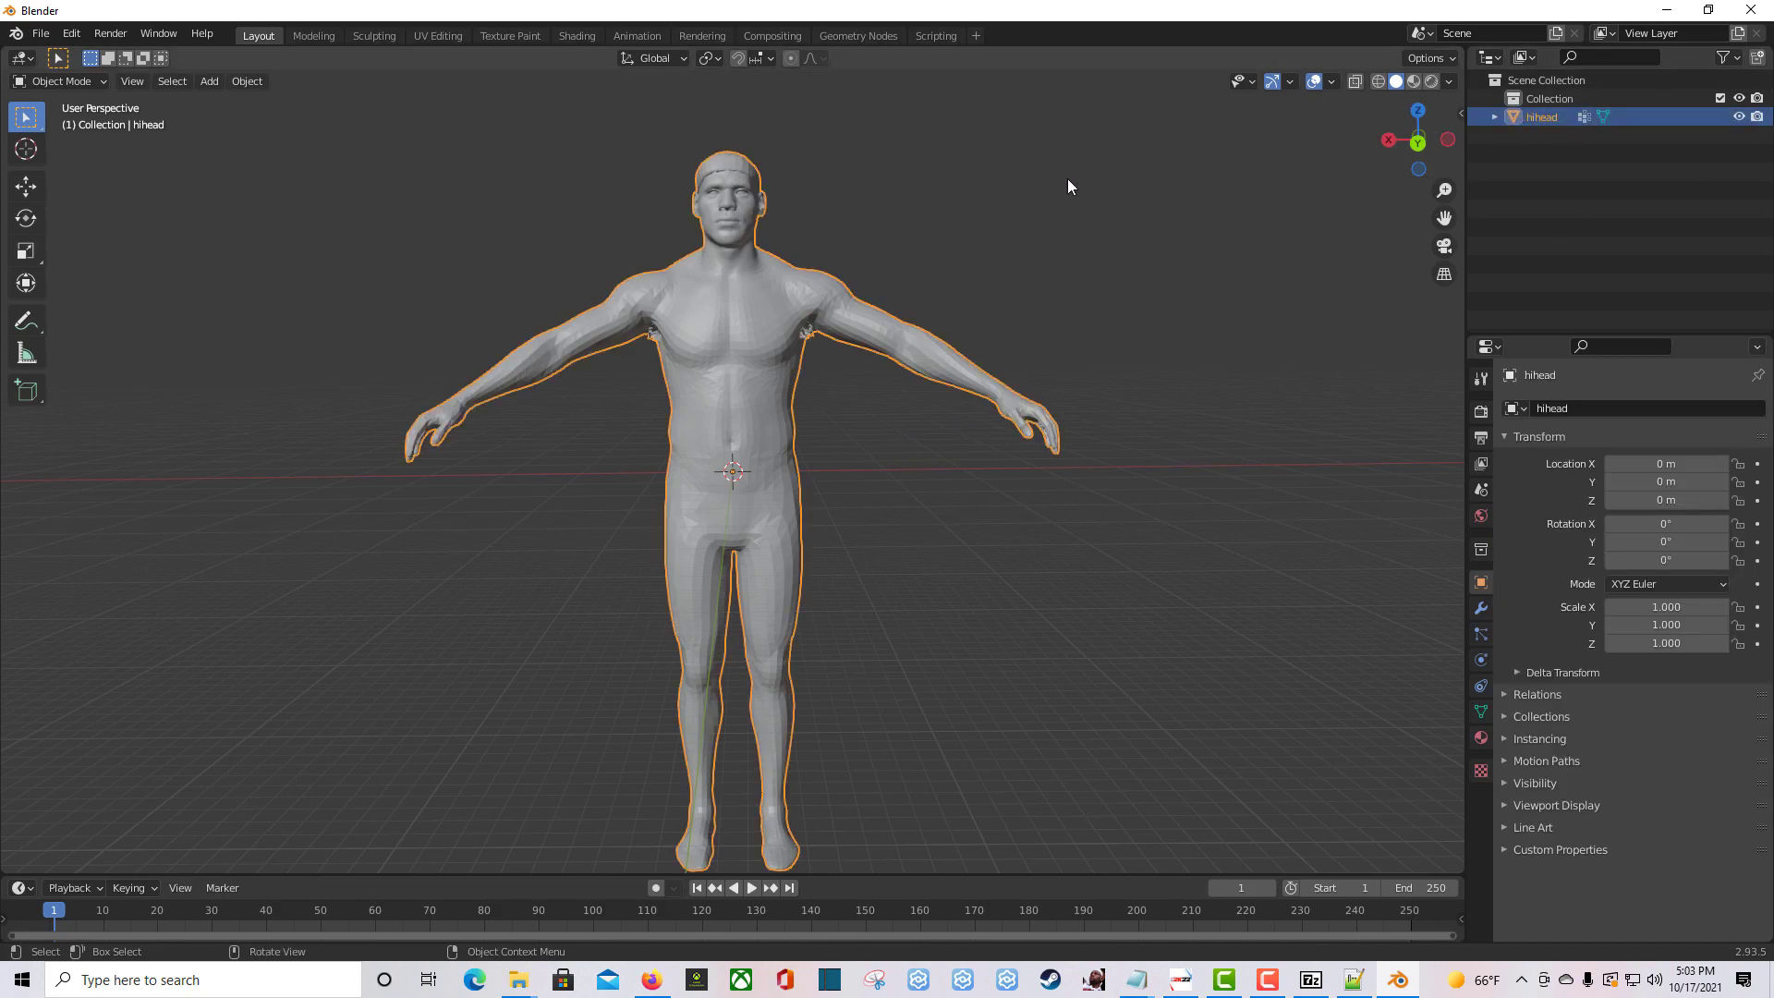
{"action": "left_click", "coordinate": [1249, 83]}
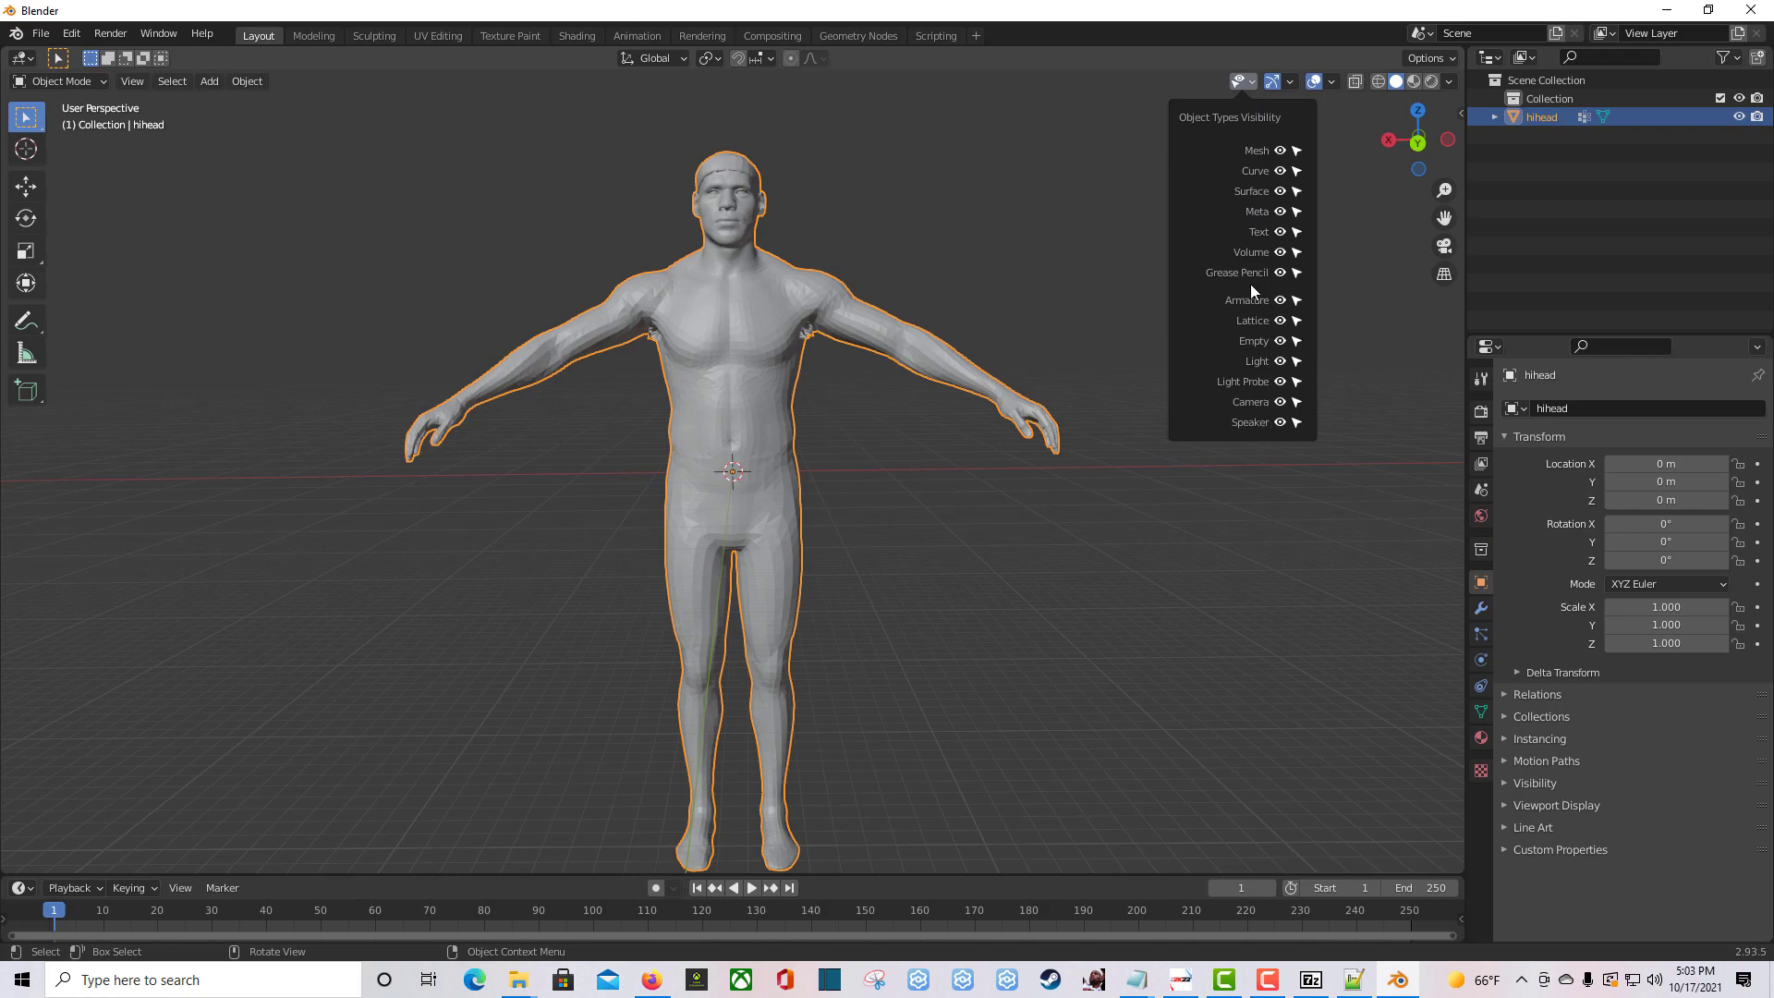
{"action": "mouse_move", "coordinate": [1334, 83]}
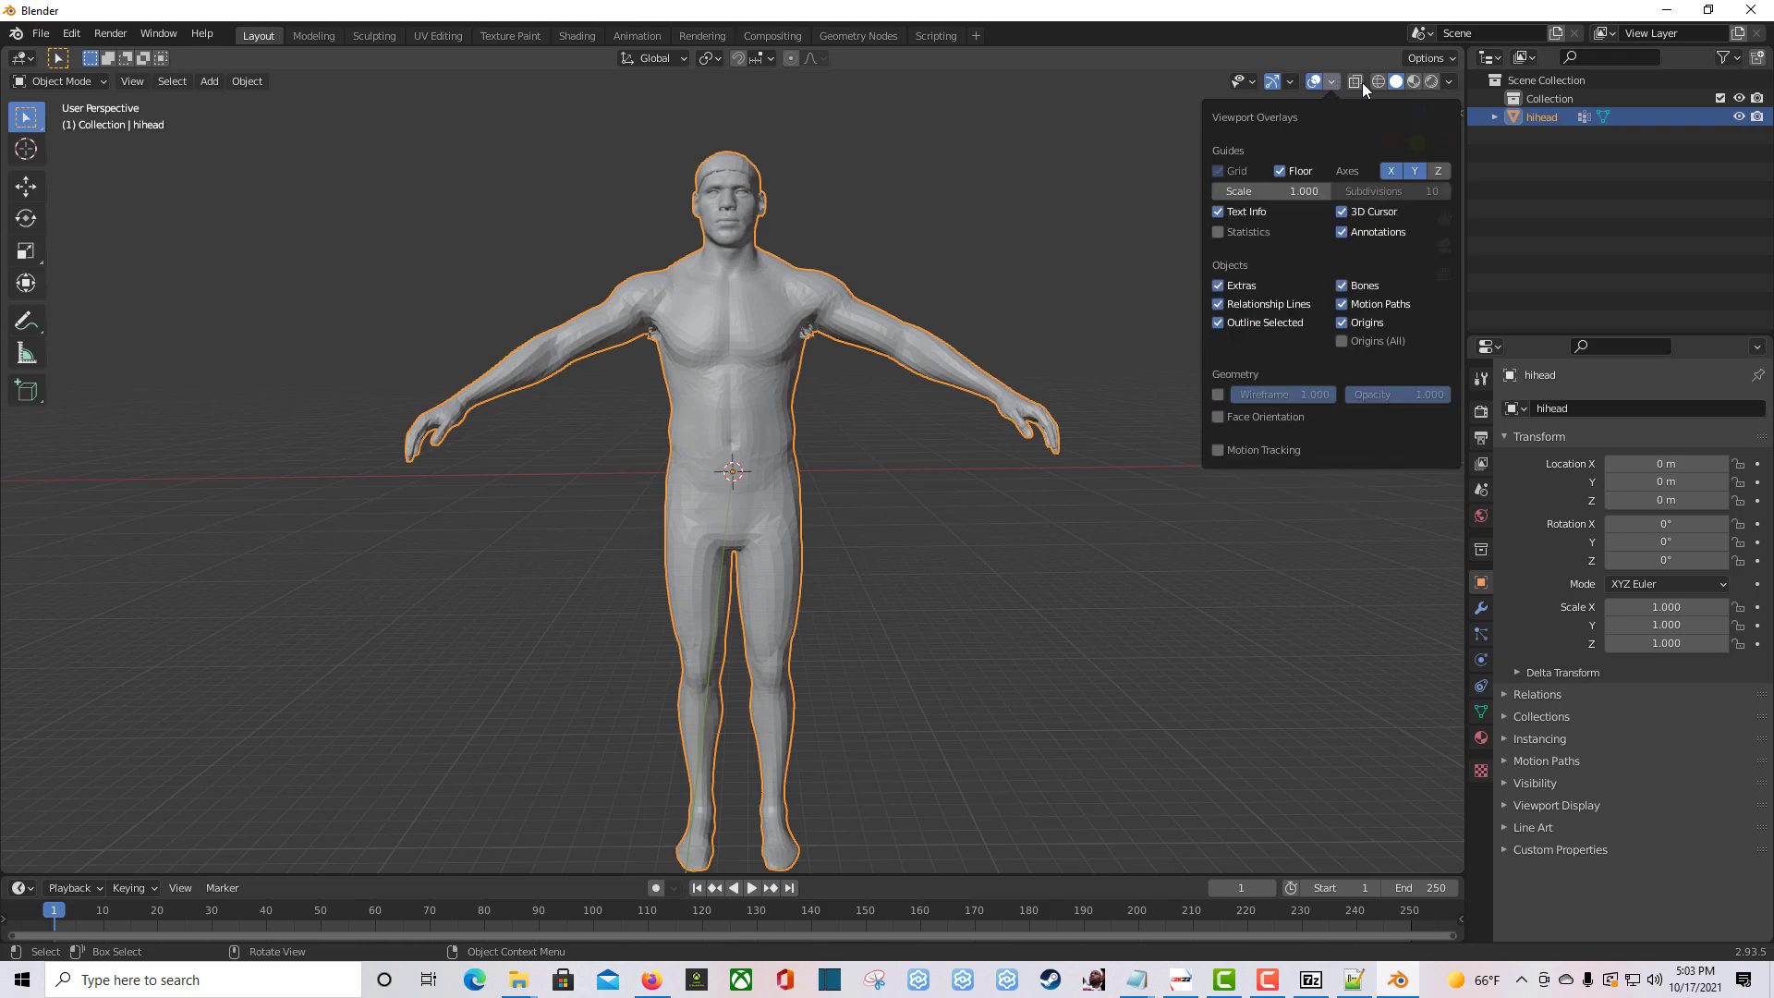
{"action": "mouse_move", "coordinate": [1436, 86]}
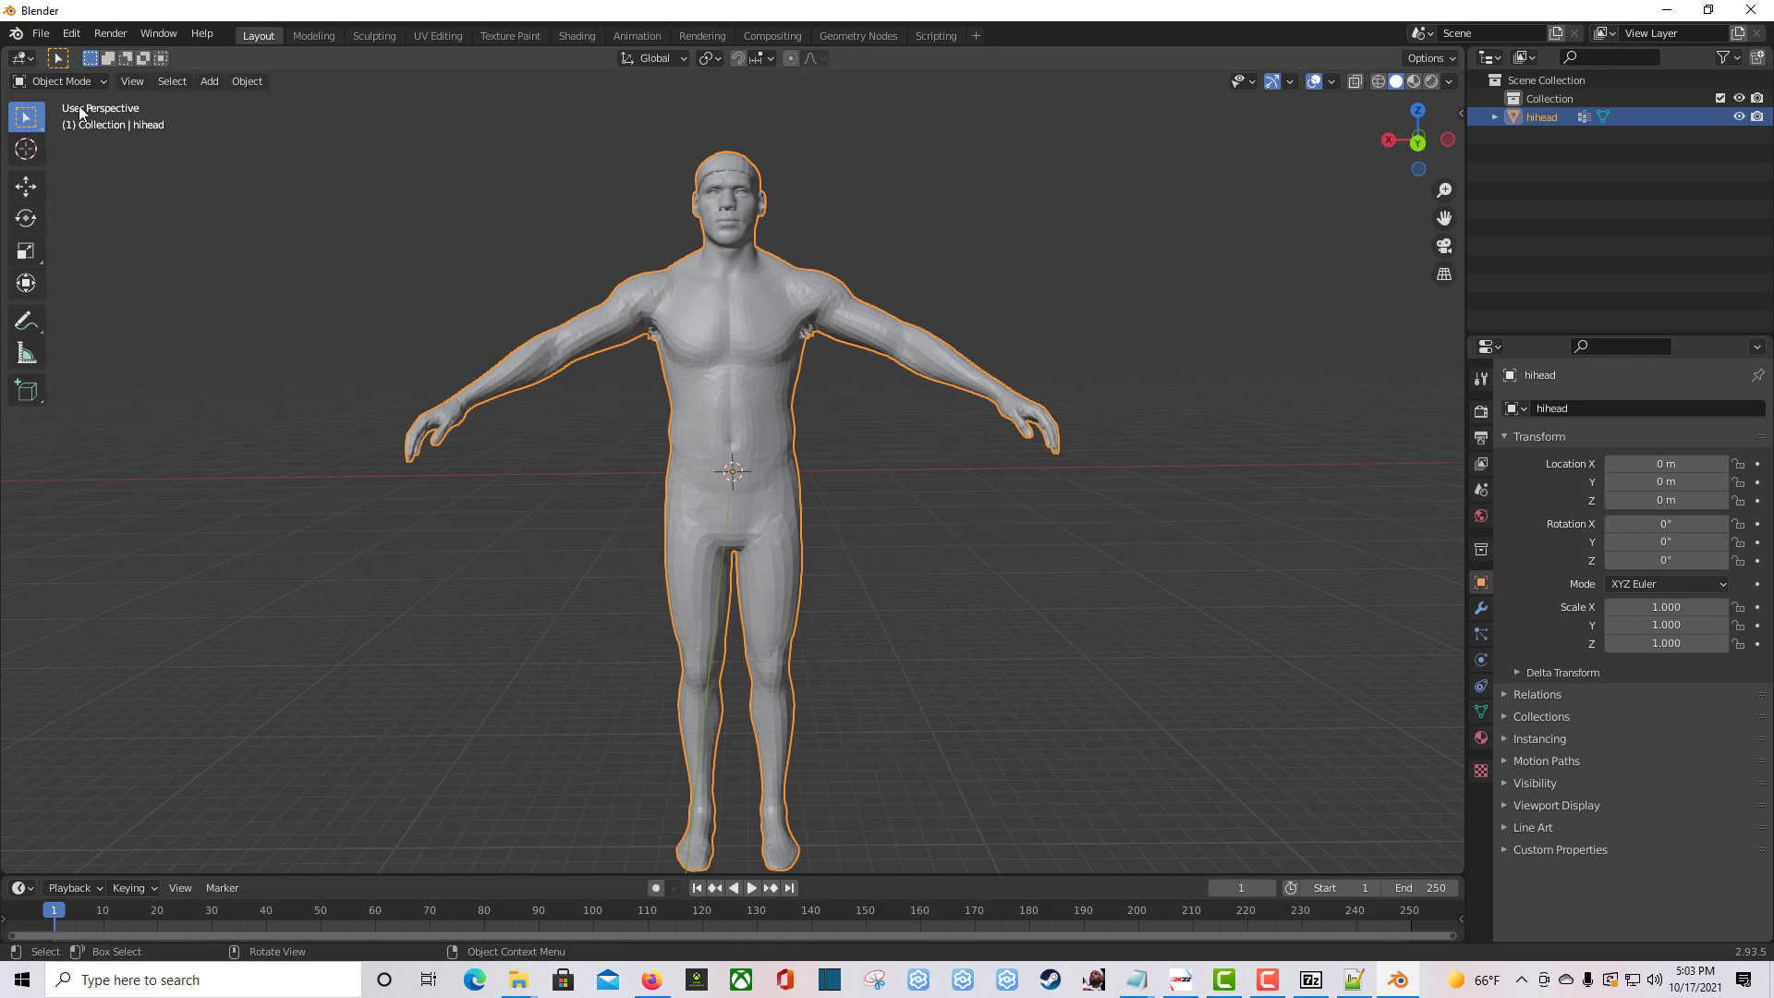
{"action": "left_click", "coordinate": [129, 82]}
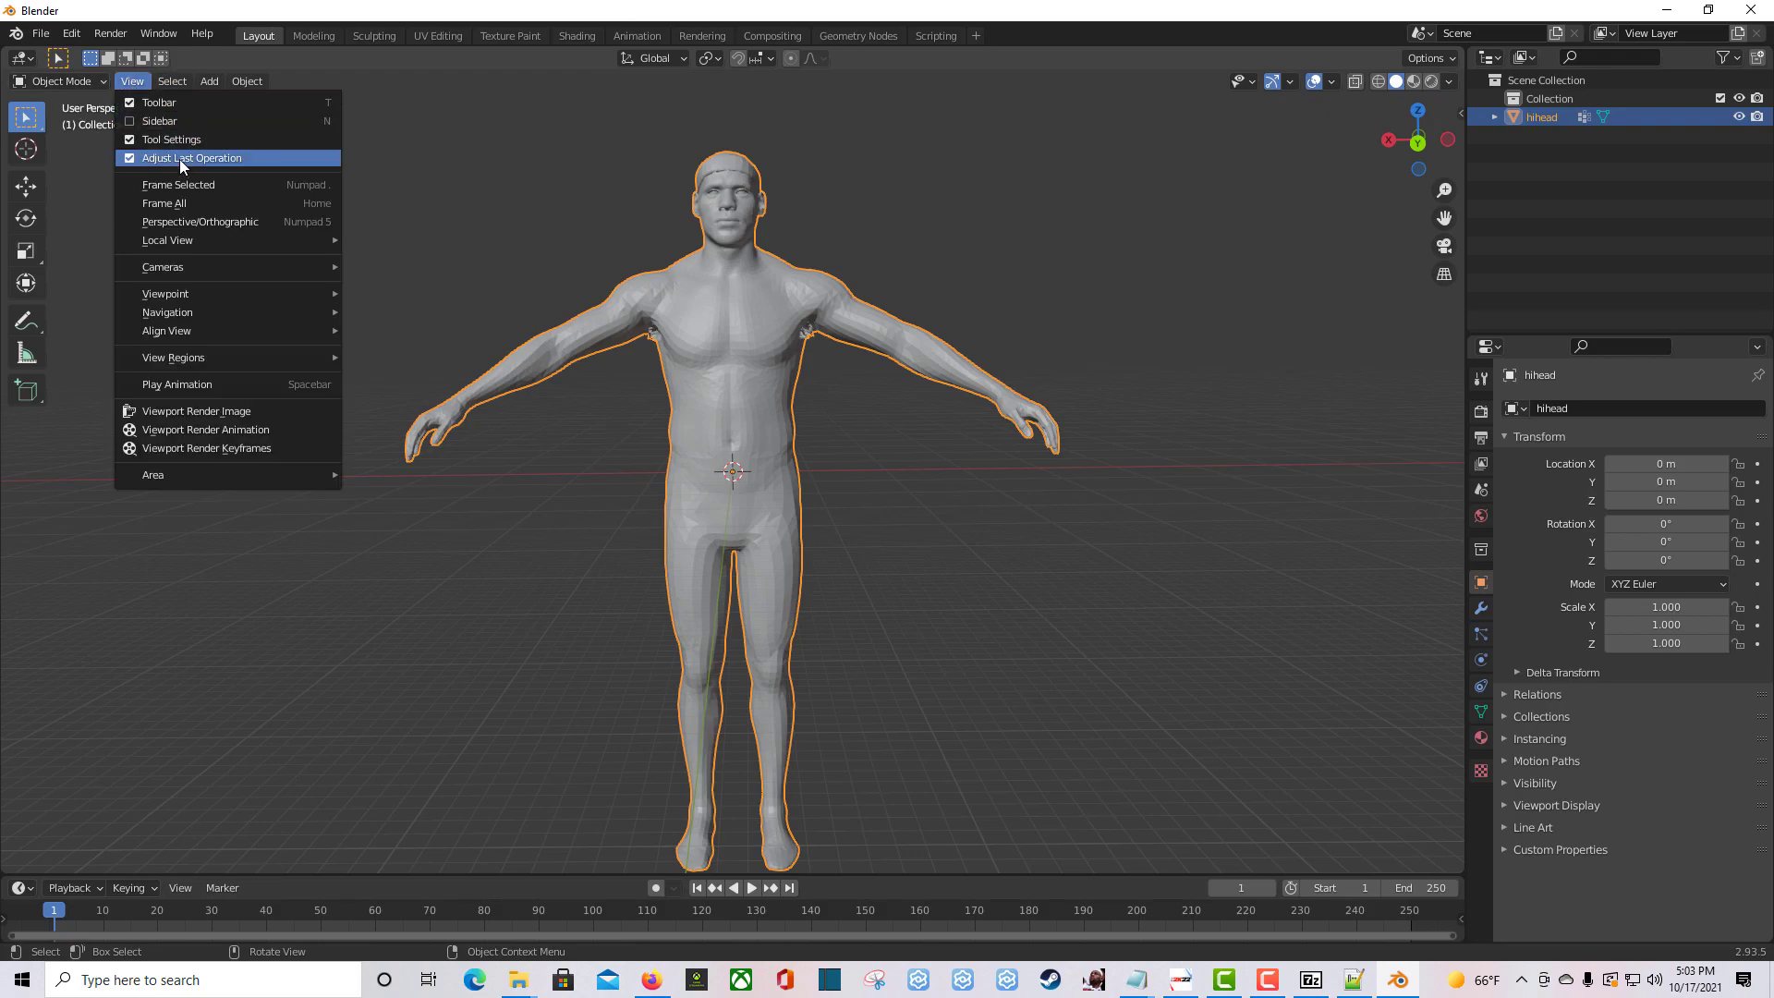
{"action": "left_click", "coordinate": [238, 81]}
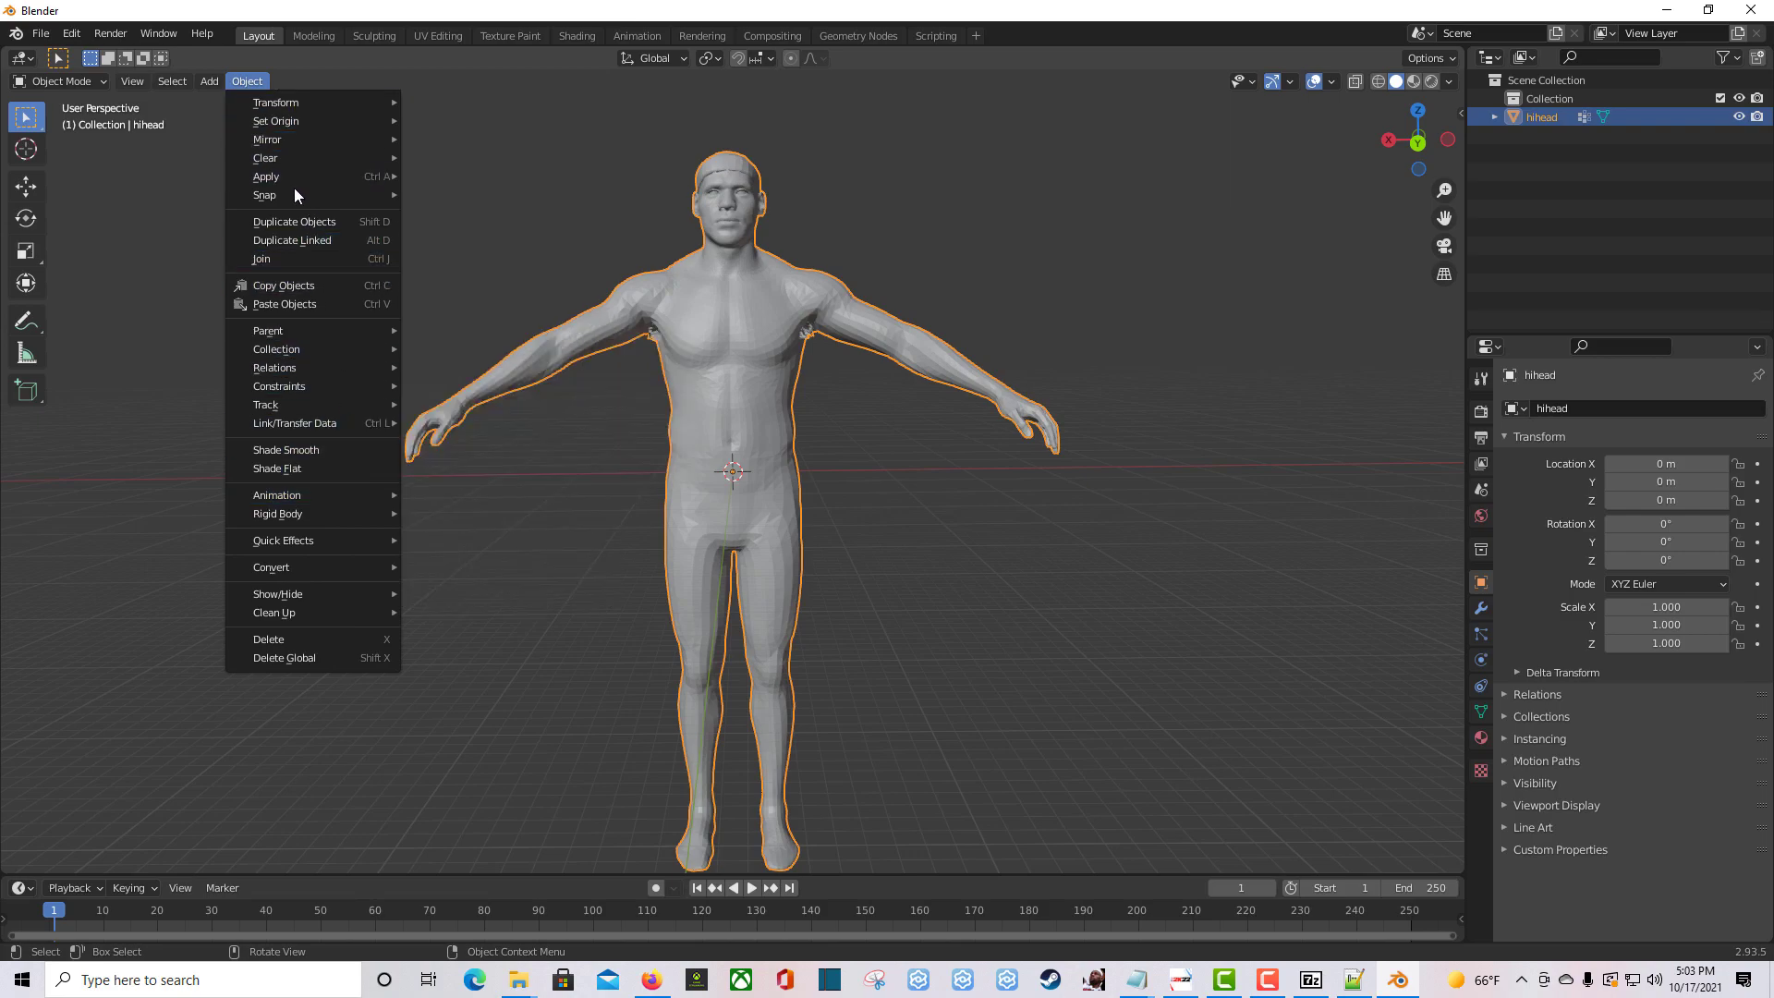
{"action": "left_click", "coordinate": [181, 85]}
{"action": "mouse_move", "coordinate": [146, 85]}
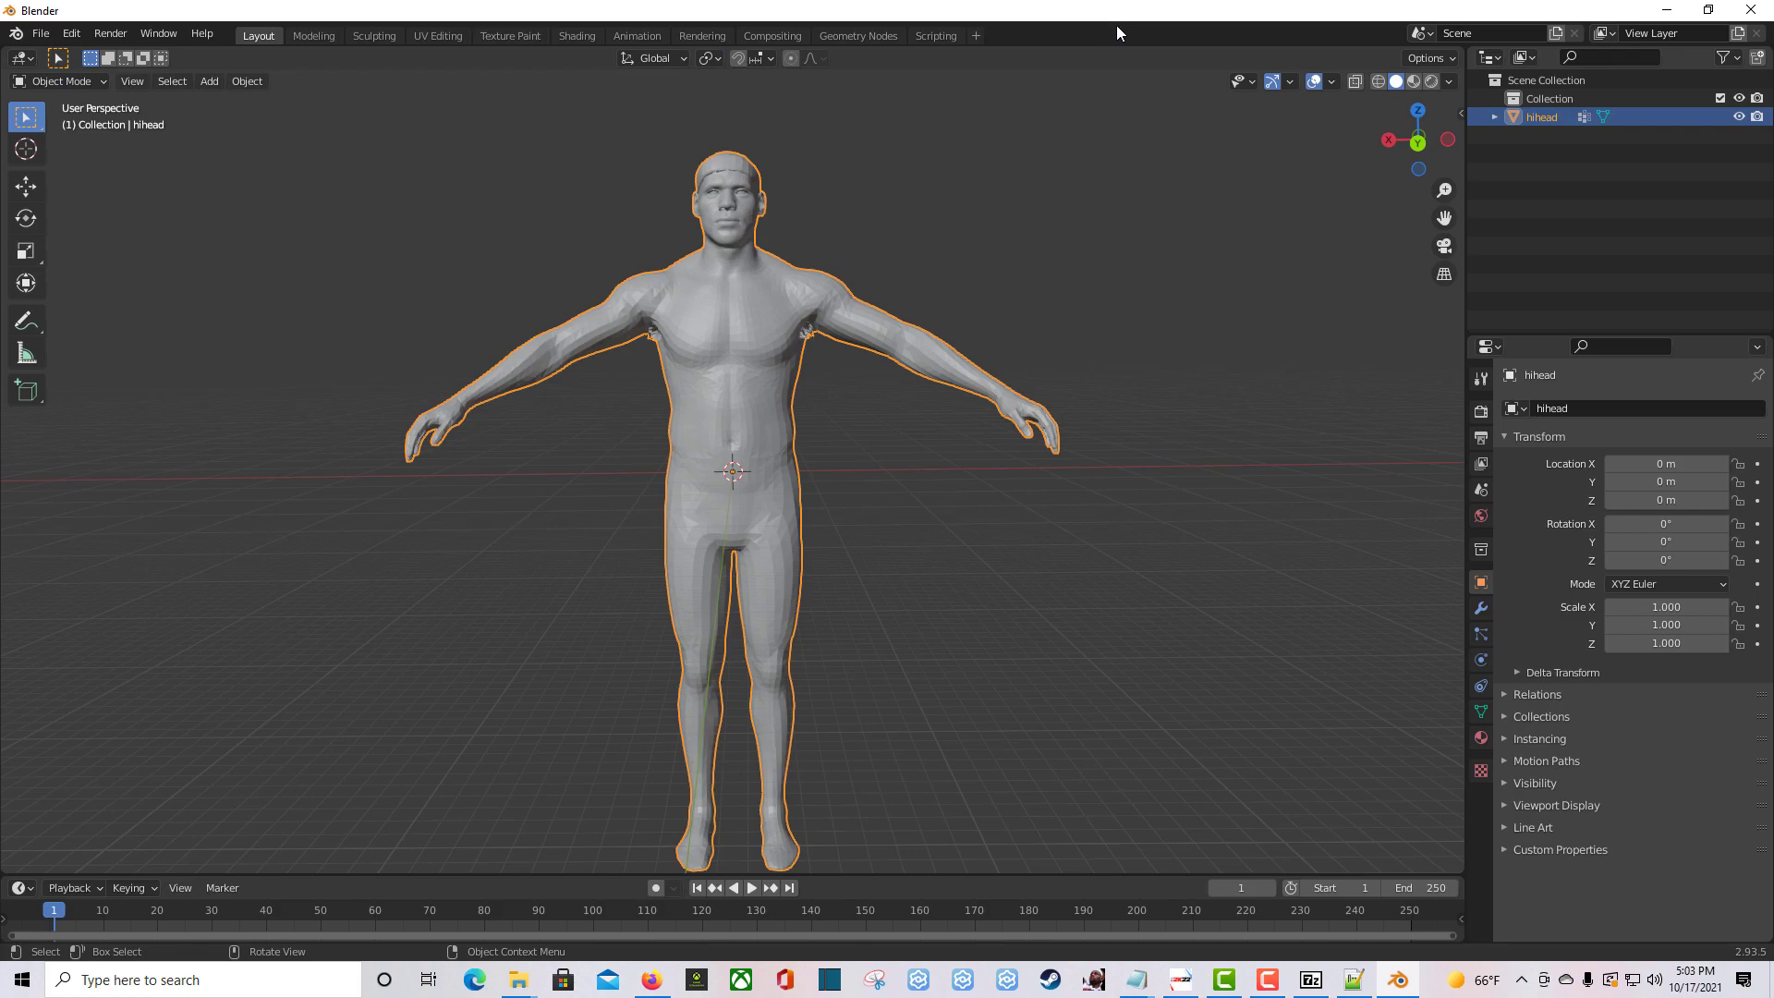
{"action": "middle_click_drag", "start_coordinate": [919, 532], "coordinate": [1109, 514]}
{"action": "middle_click_drag", "start_coordinate": [811, 535], "coordinate": [648, 564]}
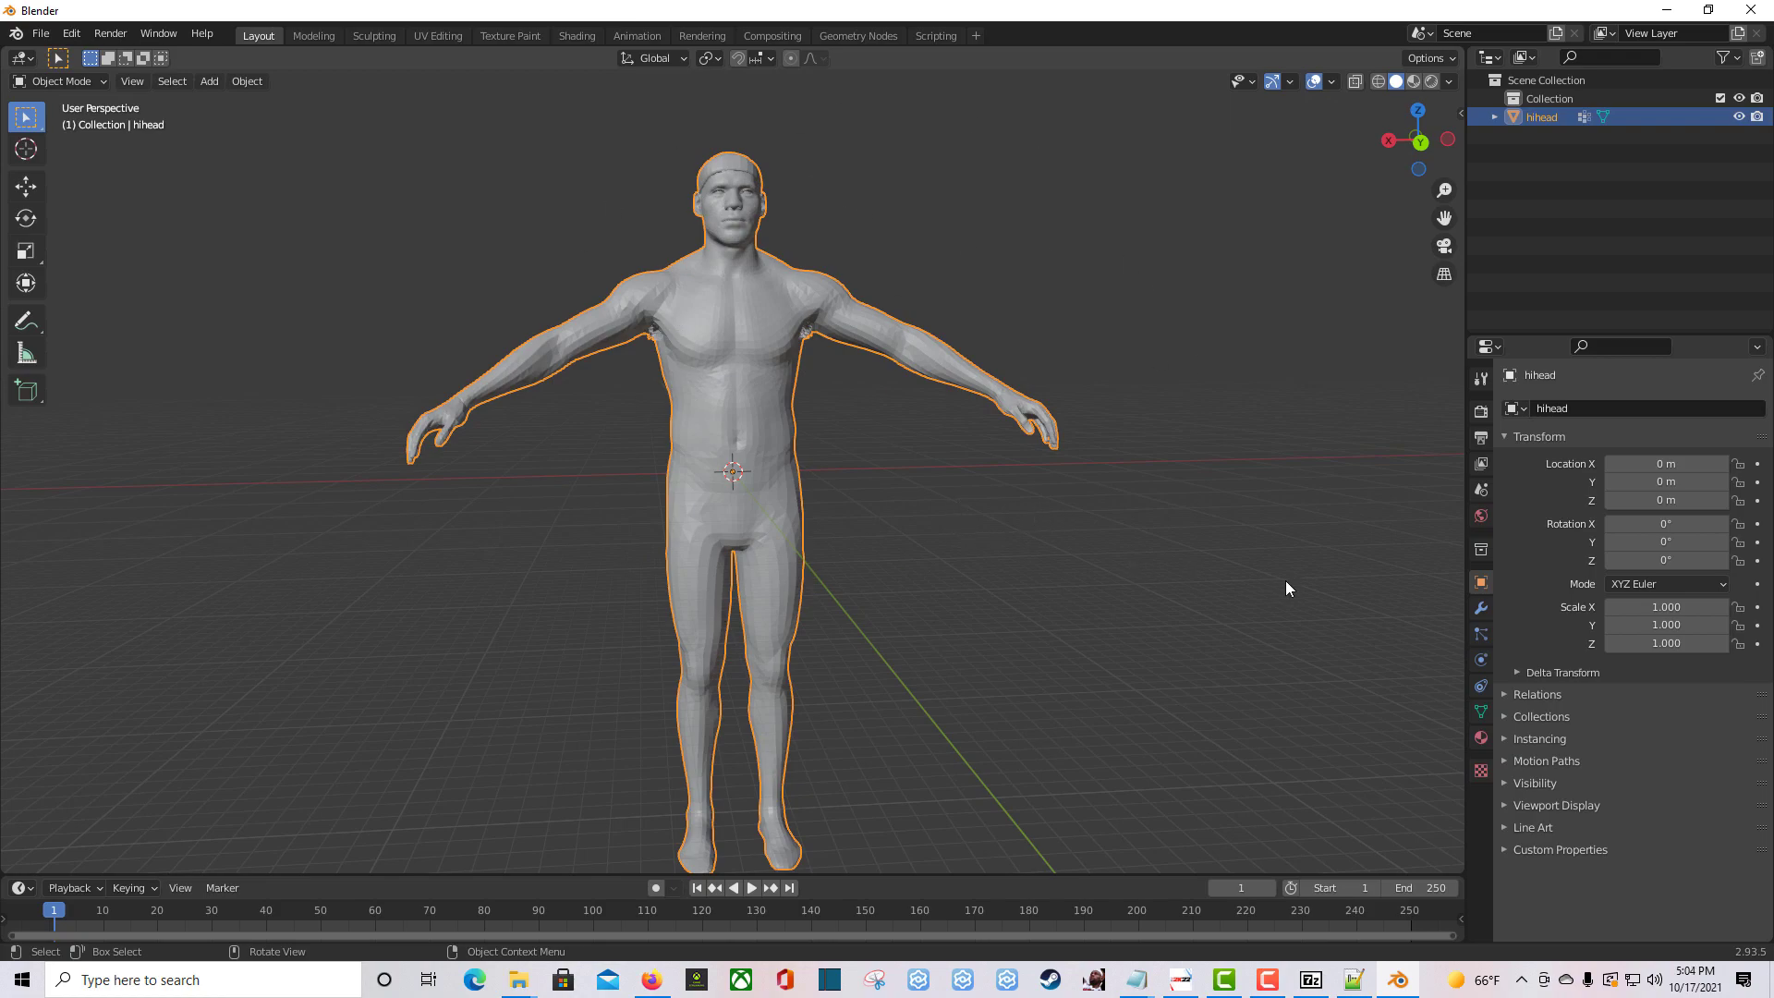
Browse past the Desktop's New folder and accept Downloads as the NBA 2K export path
{"action": "left_click", "coordinate": [1481, 492]}
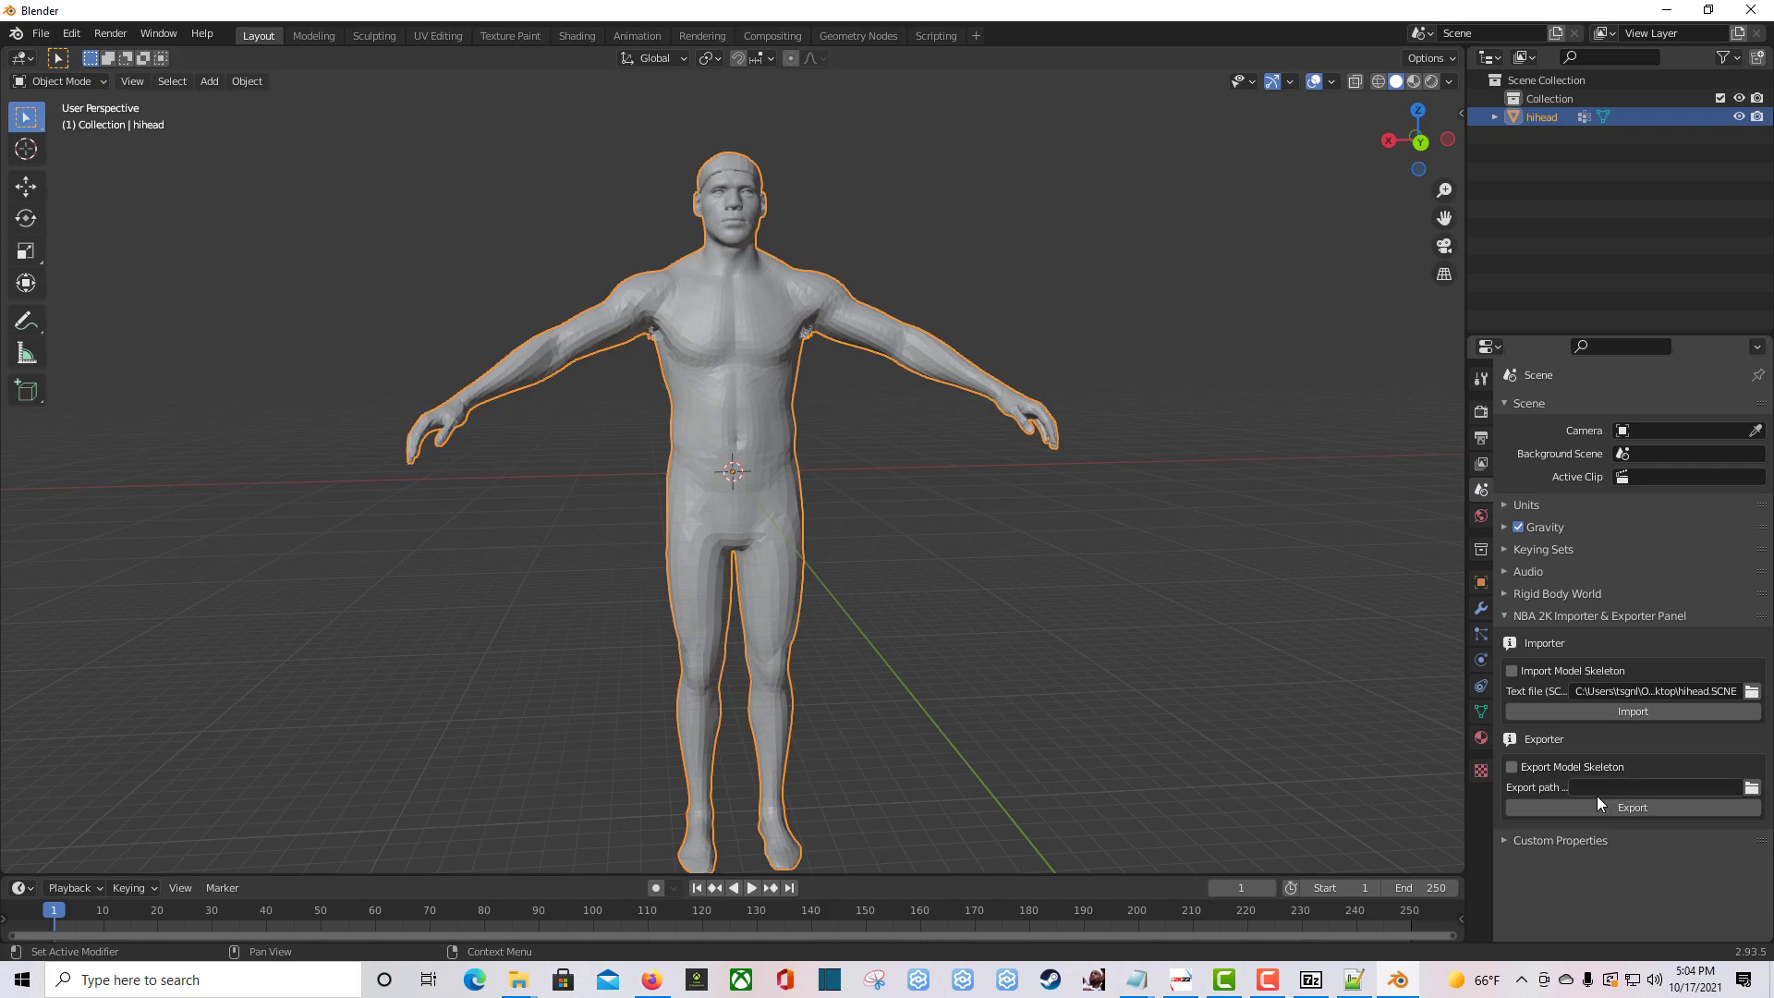
{"action": "left_click", "coordinate": [1751, 787]}
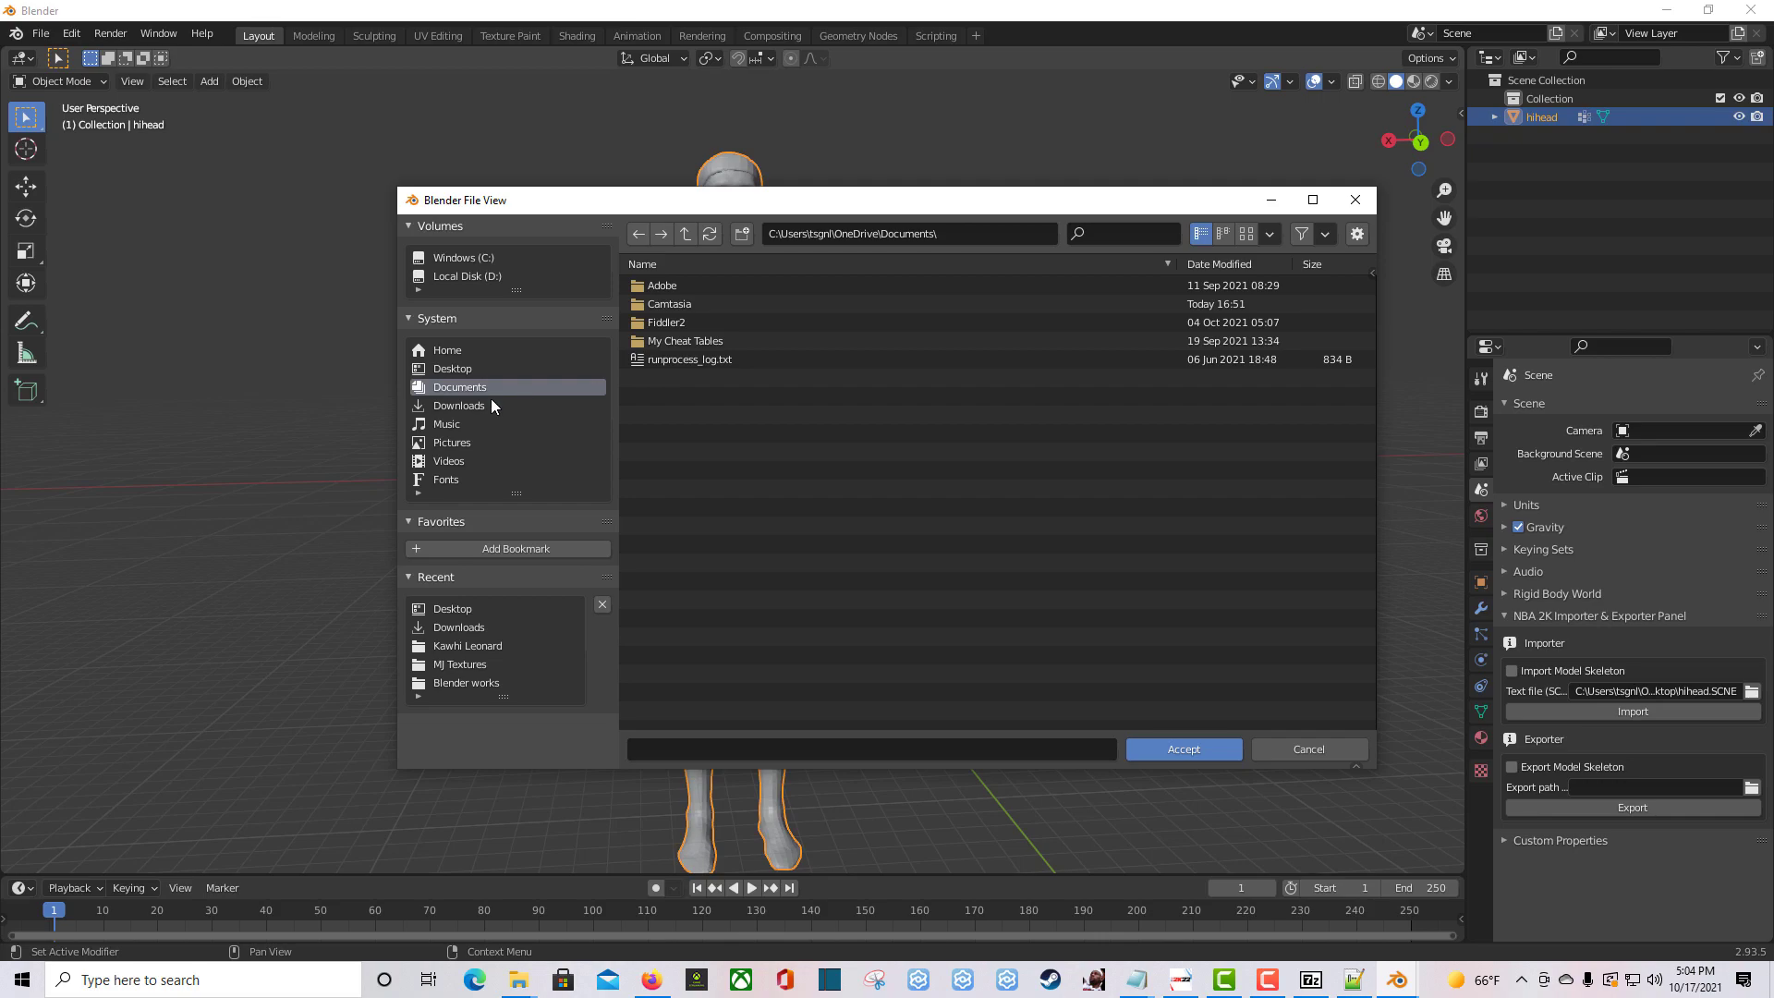
{"action": "left_click", "coordinate": [471, 370]}
{"action": "left_click", "coordinate": [661, 288]}
{"action": "double_click", "coordinate": [661, 288]}
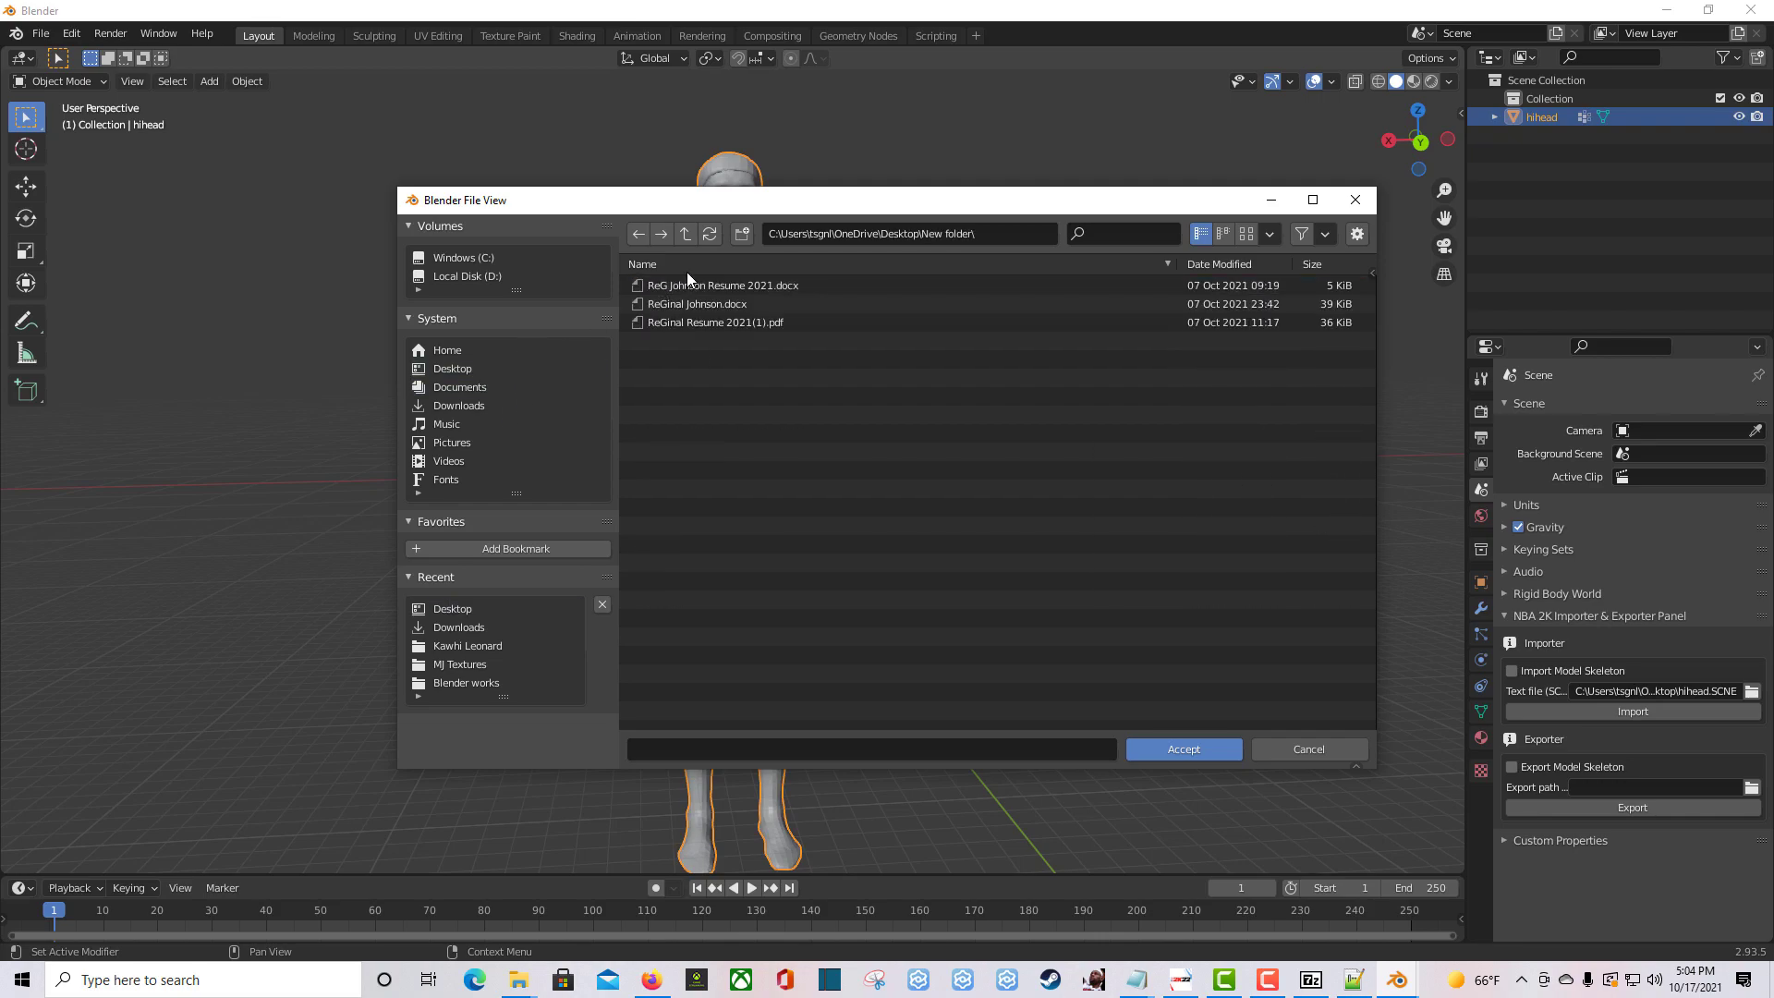
{"action": "left_click", "coordinate": [467, 366]}
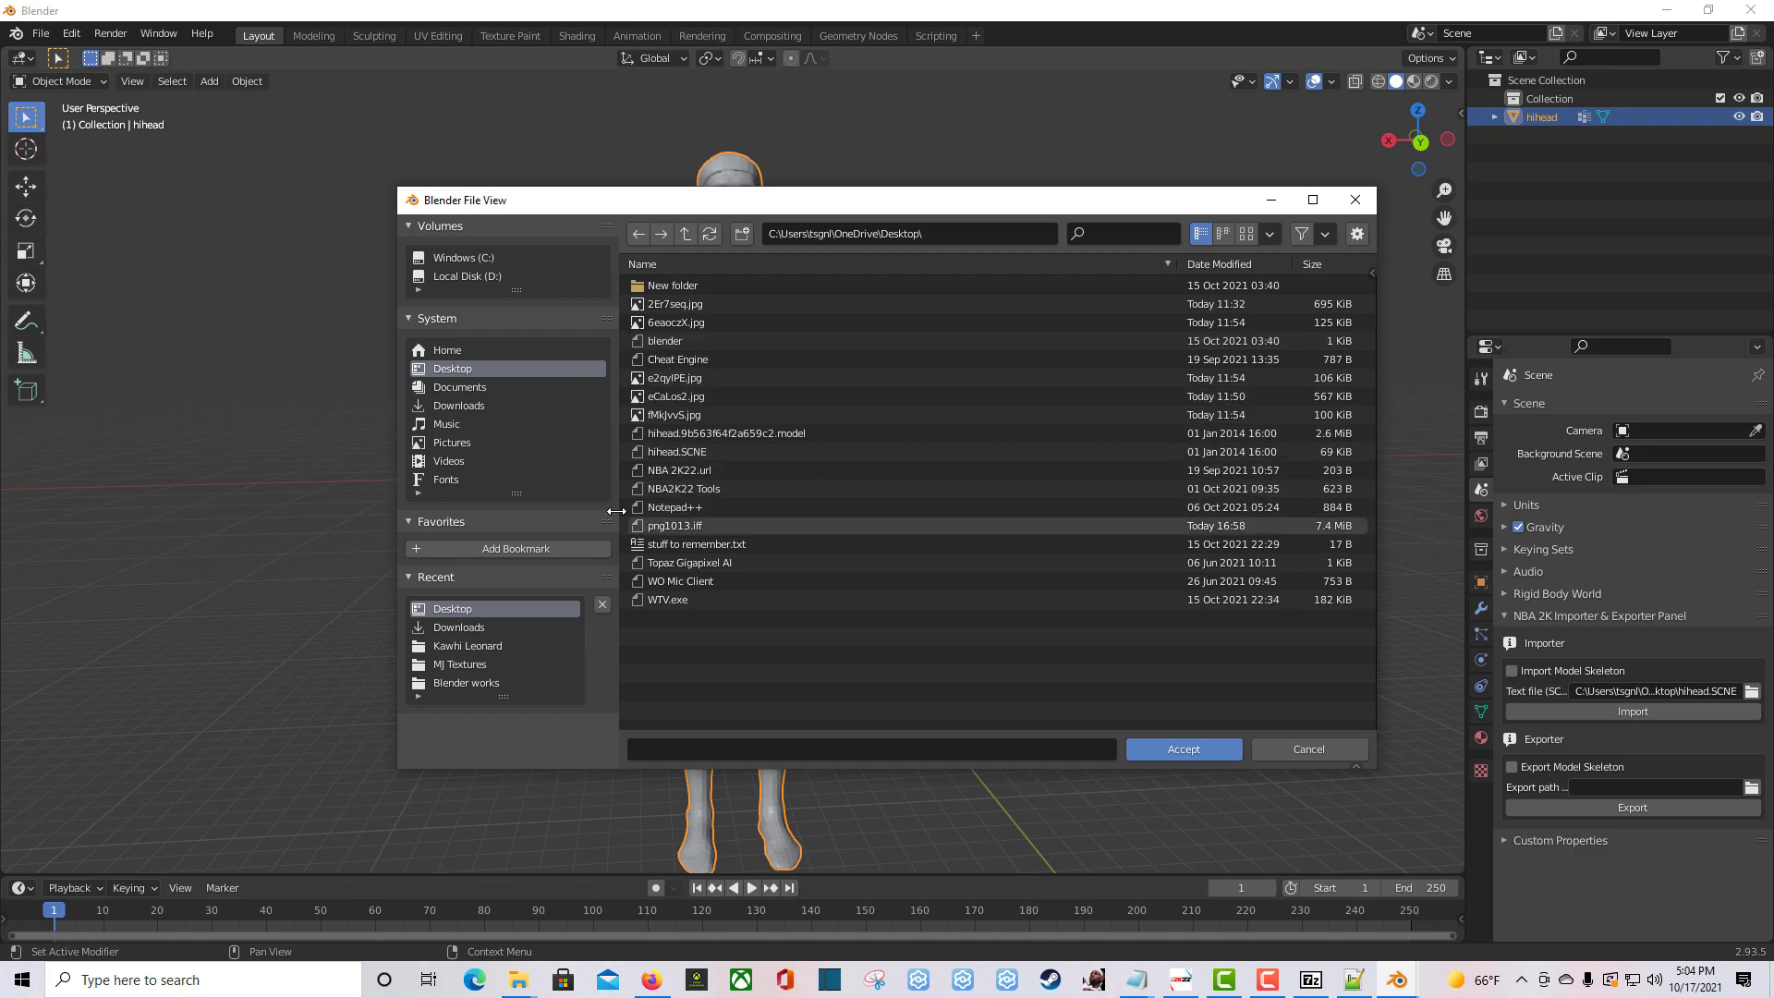
{"action": "left_click", "coordinate": [466, 408]}
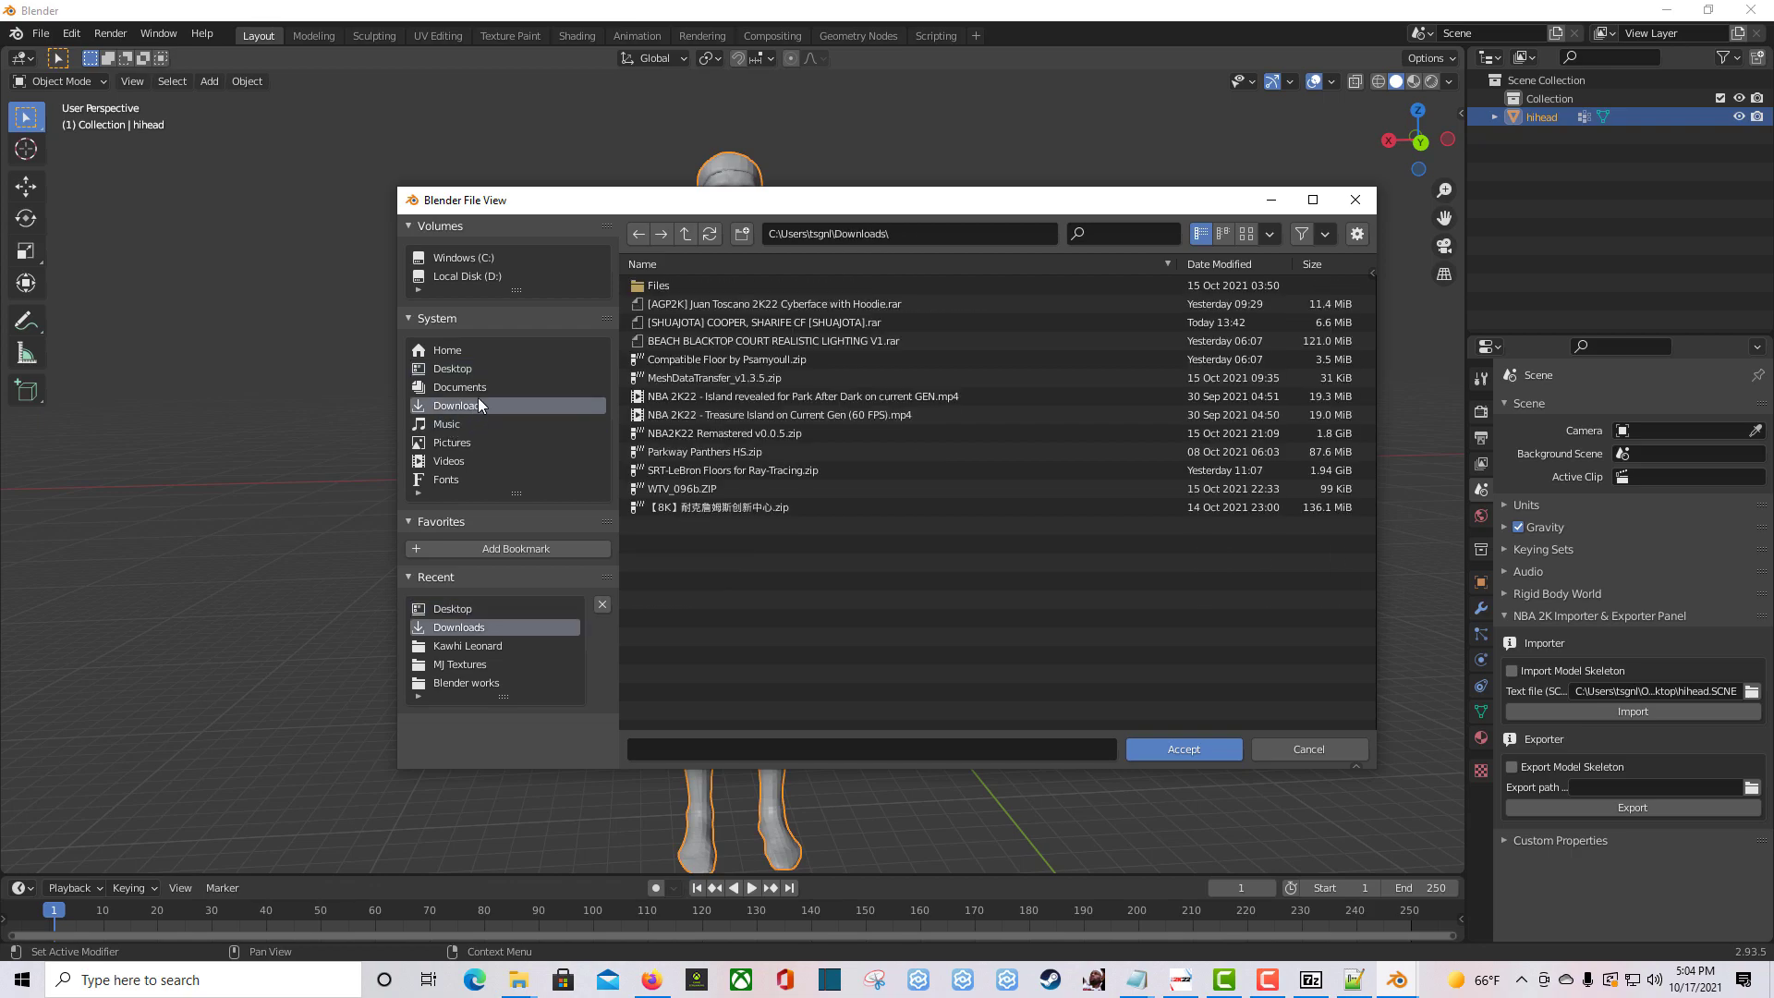
{"action": "left_click", "coordinate": [1178, 748]}
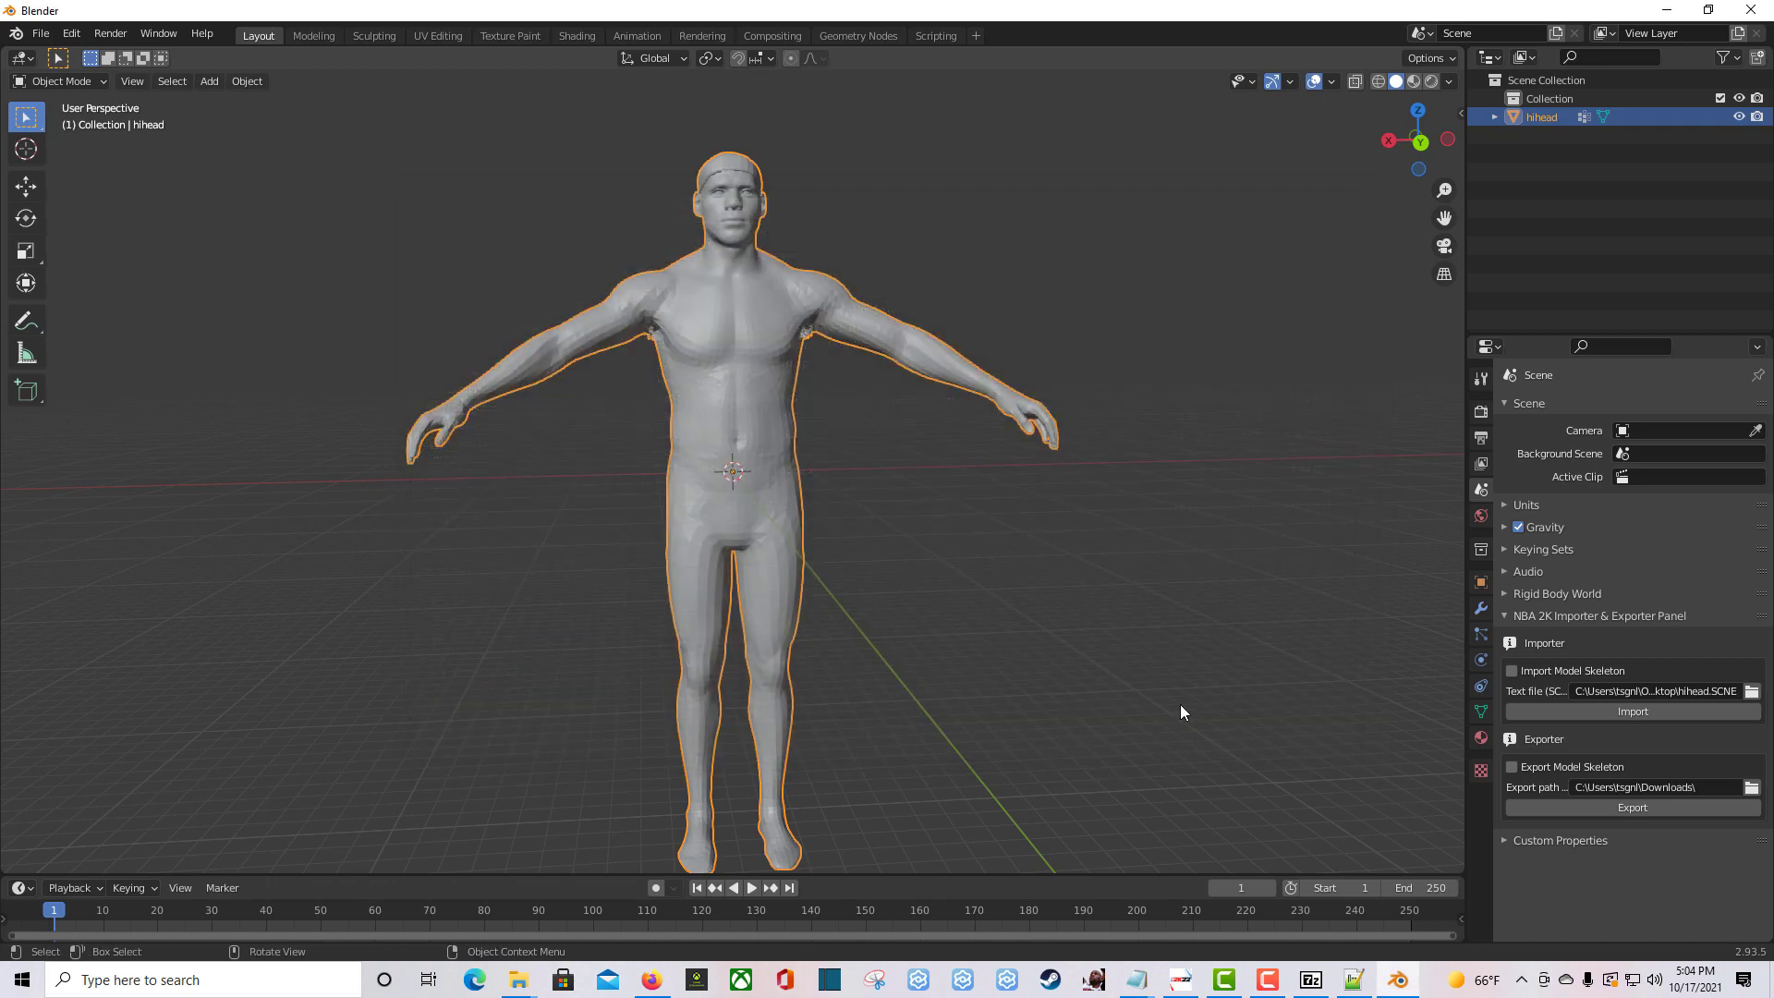
Run the NBA 2K Export twice, which ends in a 'File Not Found' error
{"action": "left_click", "coordinate": [1599, 807]}
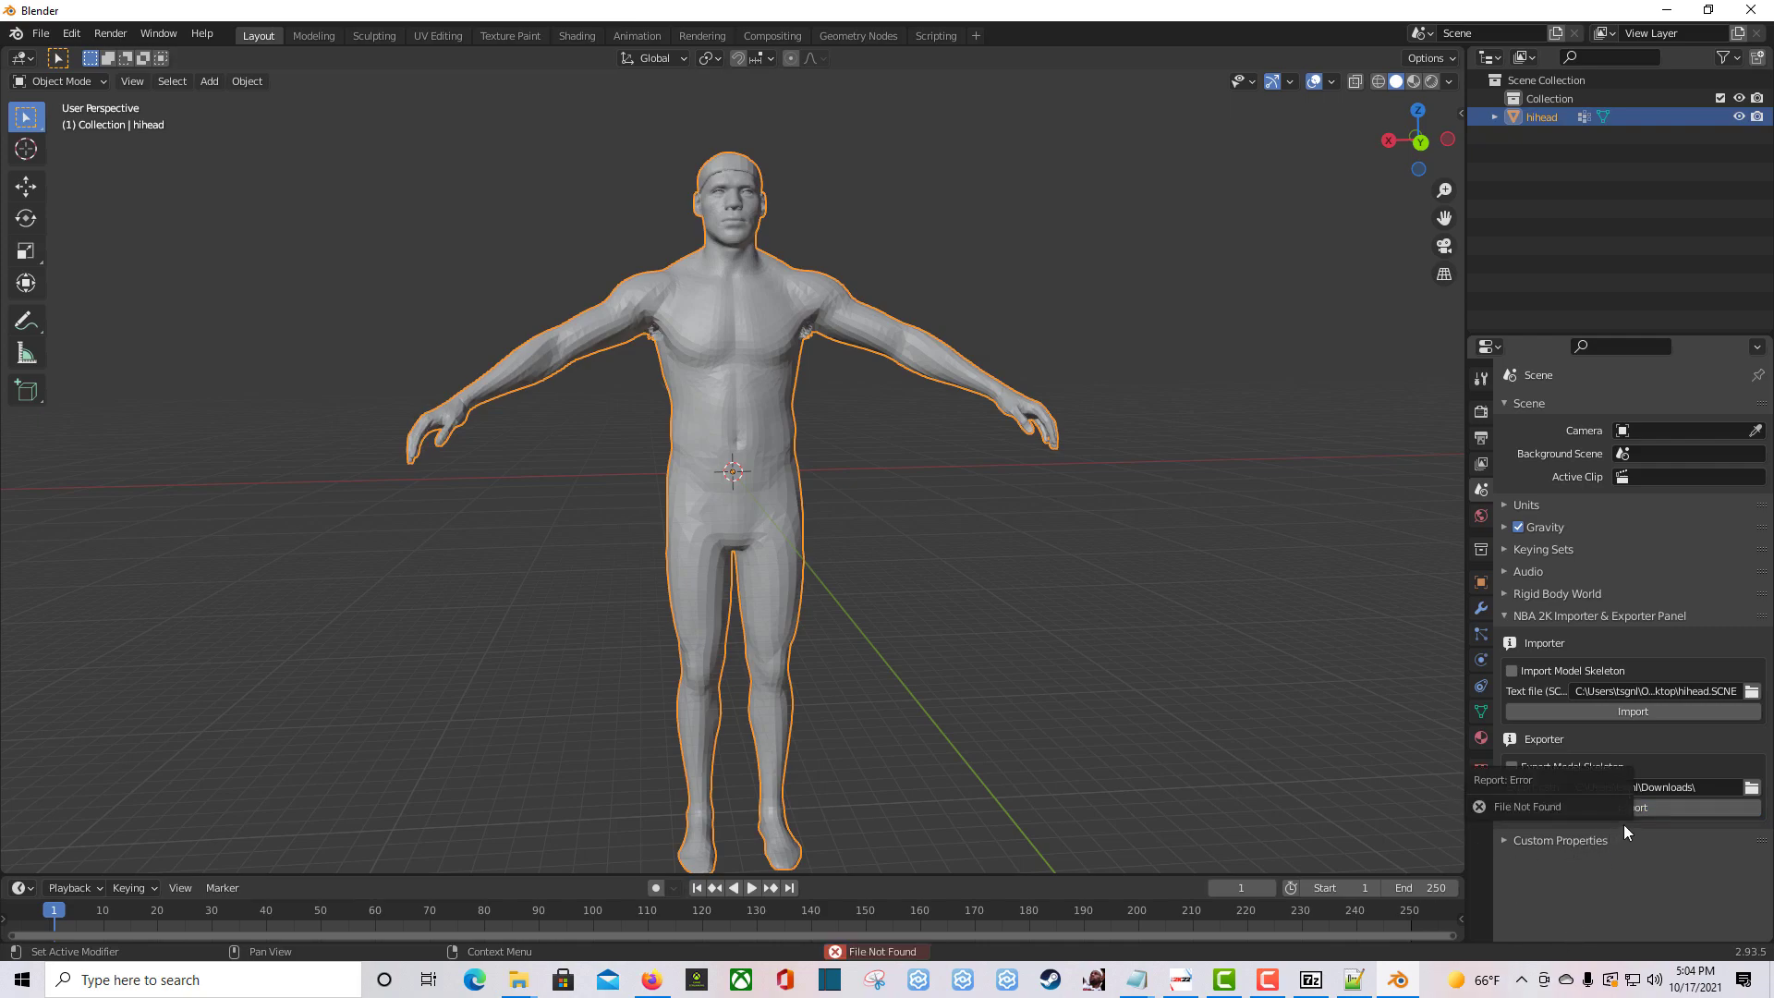
{"action": "left_click", "coordinate": [1681, 811]}
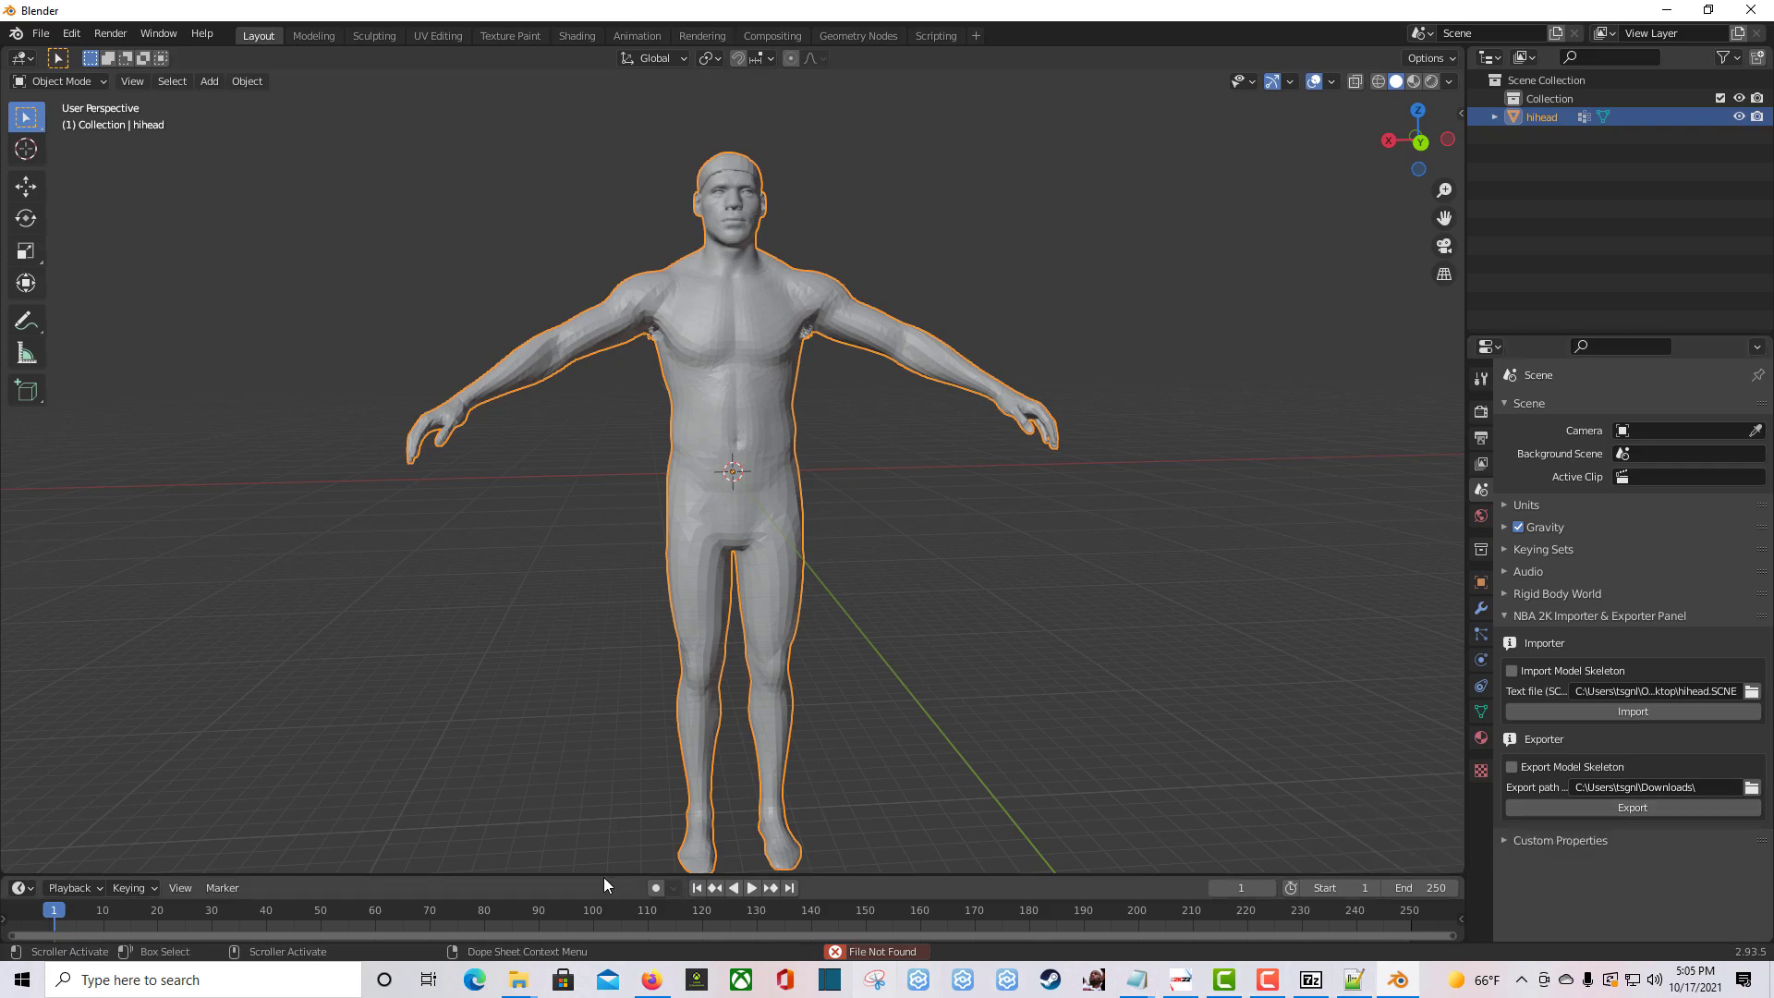
Open File Explorer at Downloads and select hihead.9b563f64f2a659c2.model, showing its context menu
{"action": "mouse_move", "coordinate": [520, 986]}
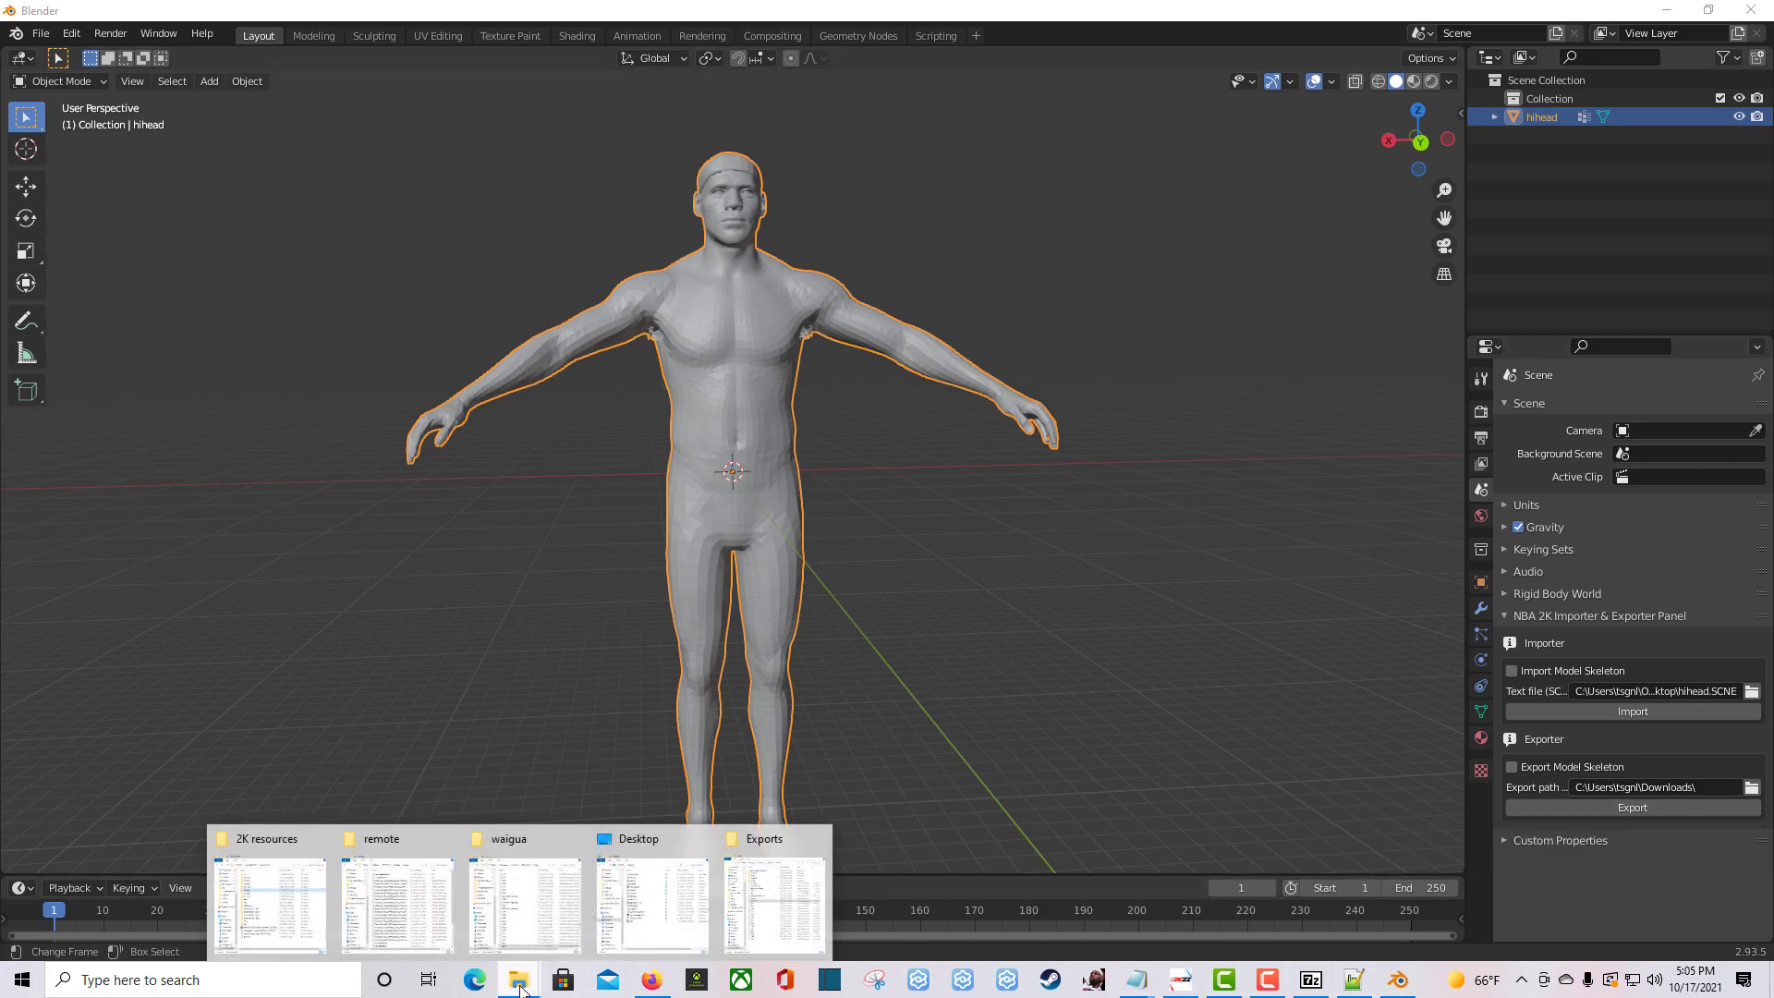
{"action": "left_click", "coordinate": [652, 896]}
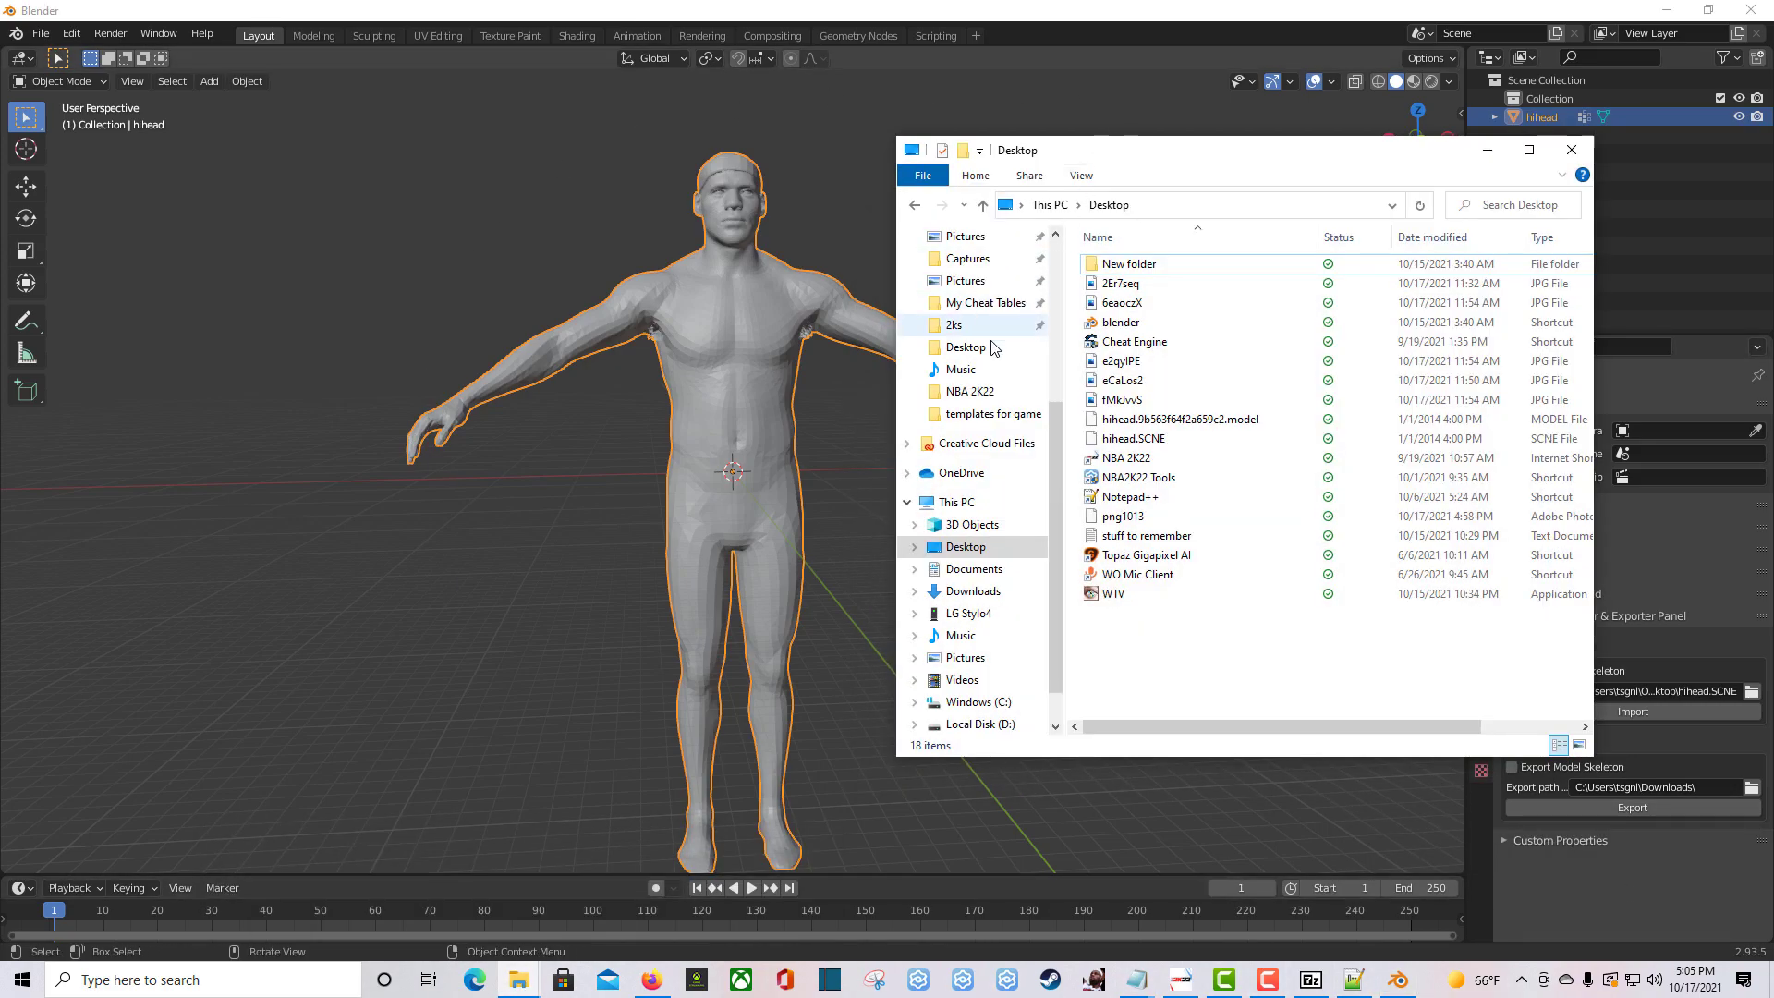
{"action": "left_click", "coordinate": [954, 595]}
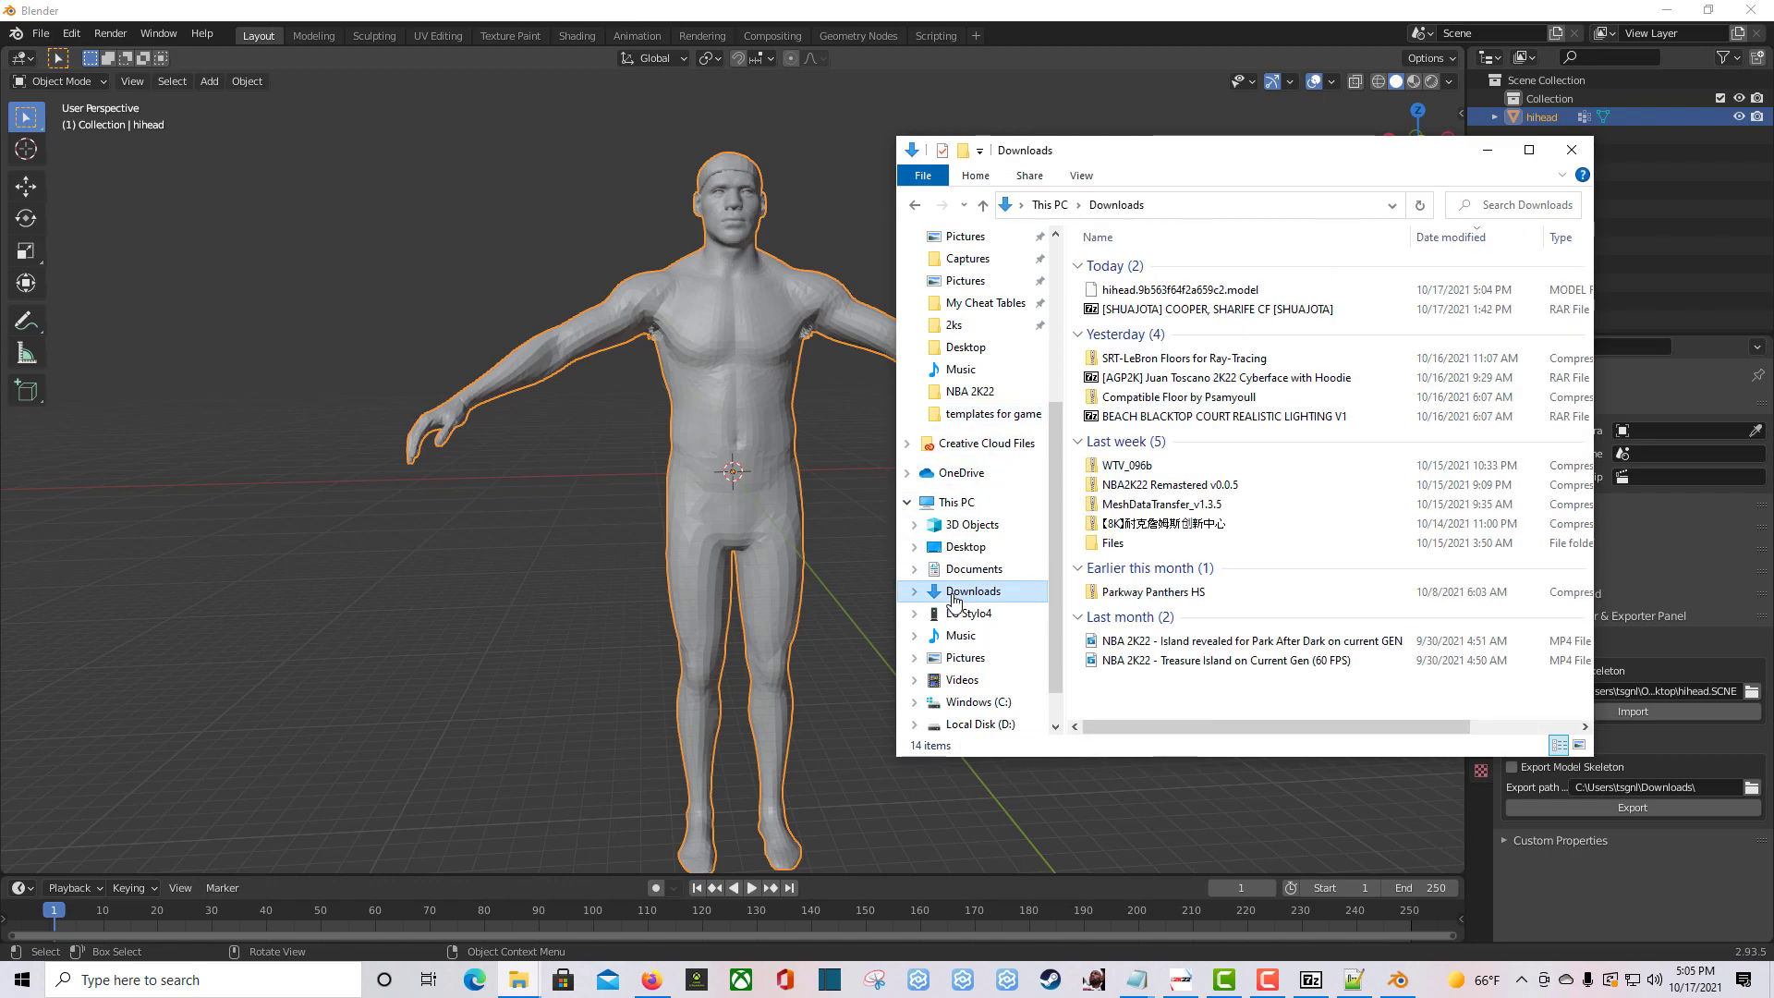
{"action": "left_click", "coordinate": [1217, 291]}
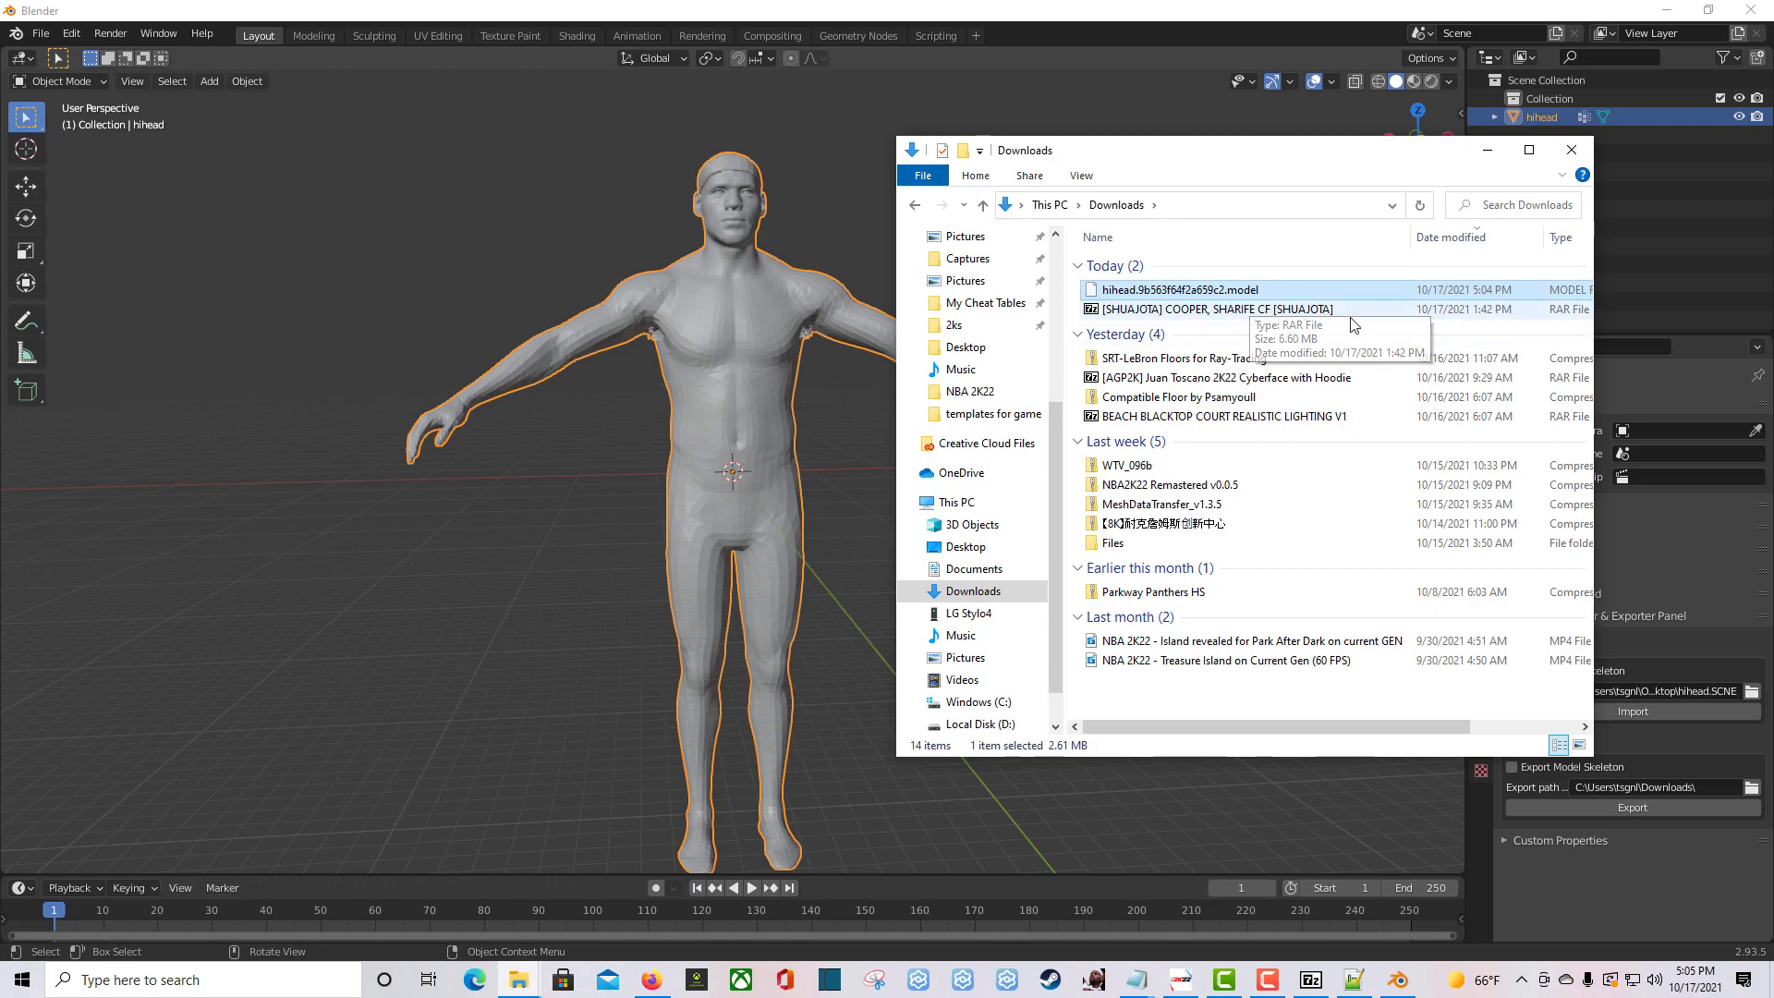
{"action": "right_click", "coordinate": [1231, 296]}
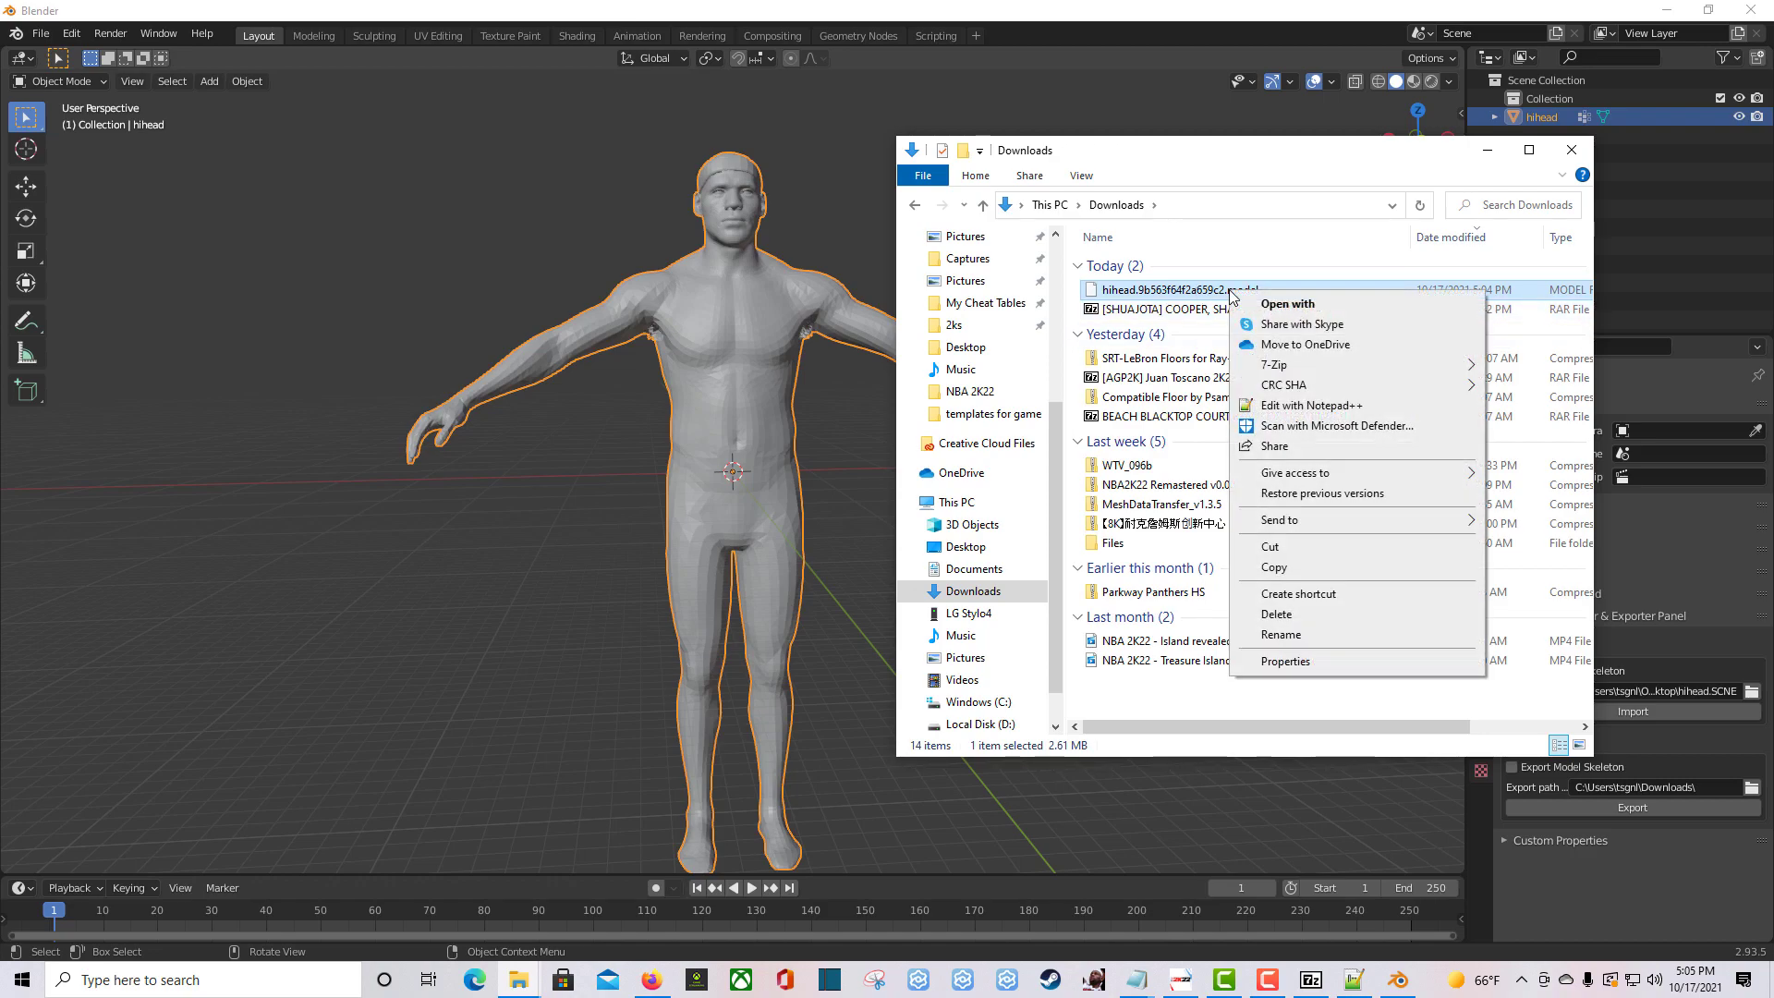
{"action": "left_click", "coordinate": [1151, 296]}
Drag the hihead .model file onto the png1013.iff 7-Zip window and decline the copy
{"action": "left_click", "coordinate": [1311, 979]}
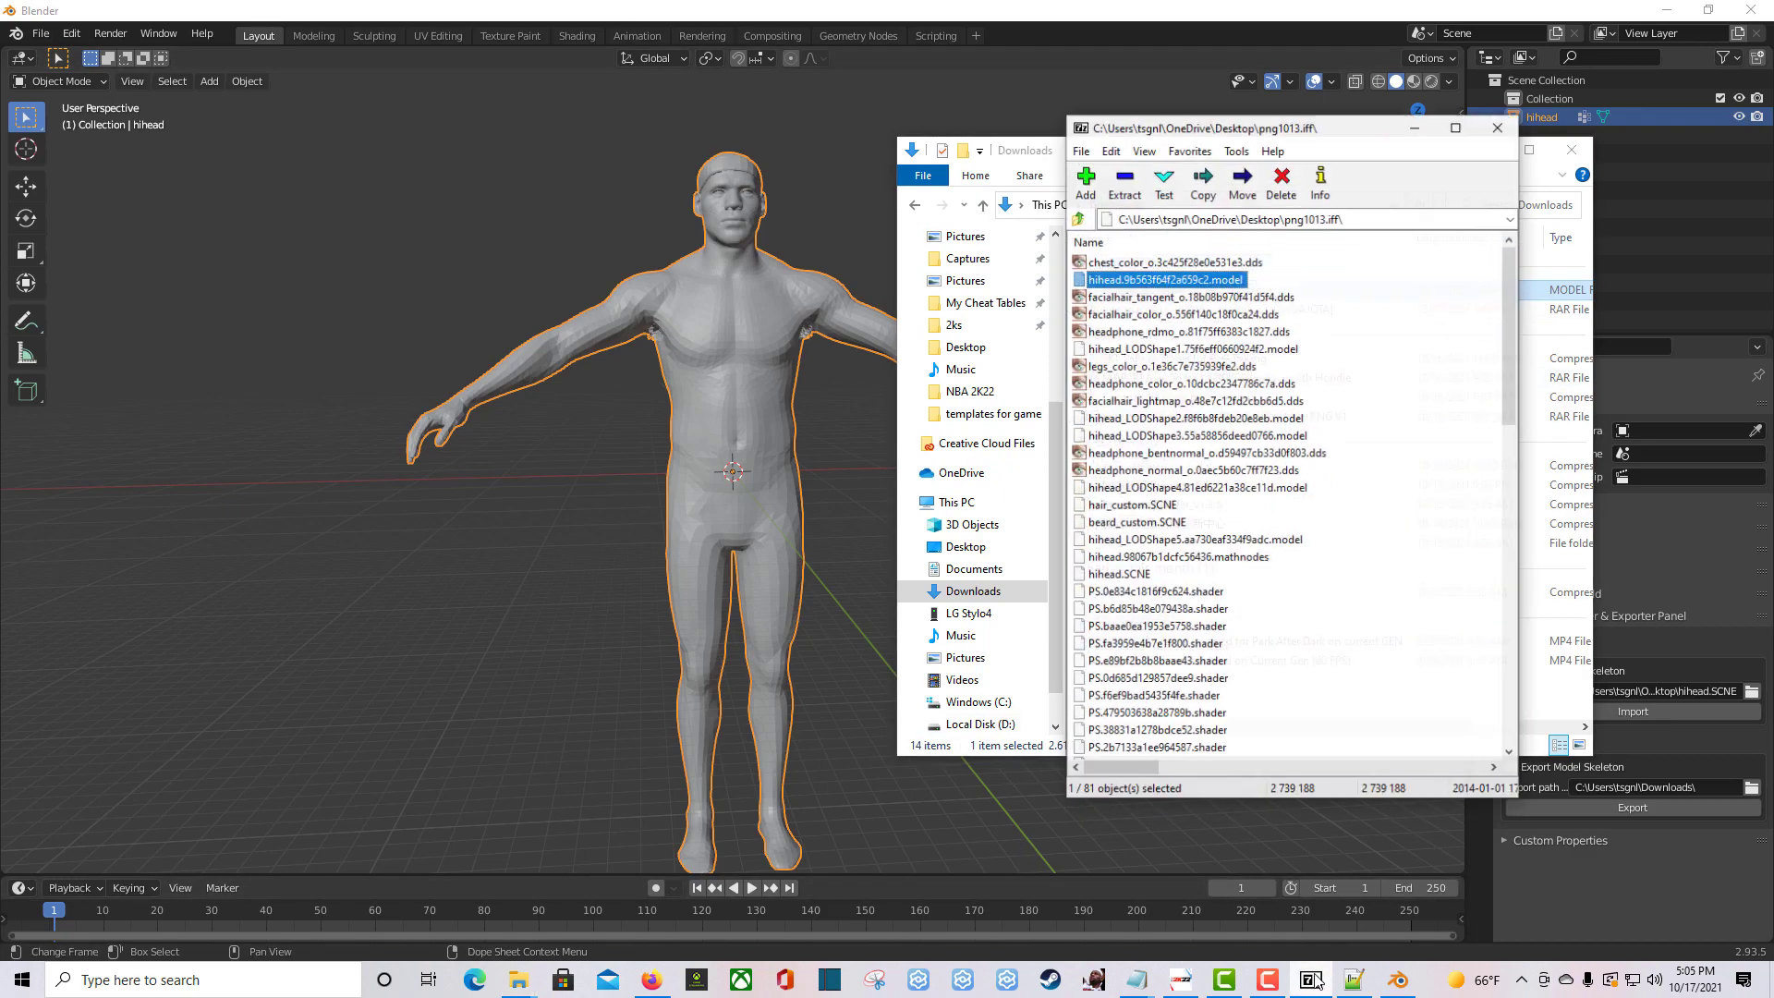
{"action": "left_click_drag", "start_coordinate": [1035, 162], "coordinate": [725, 183]}
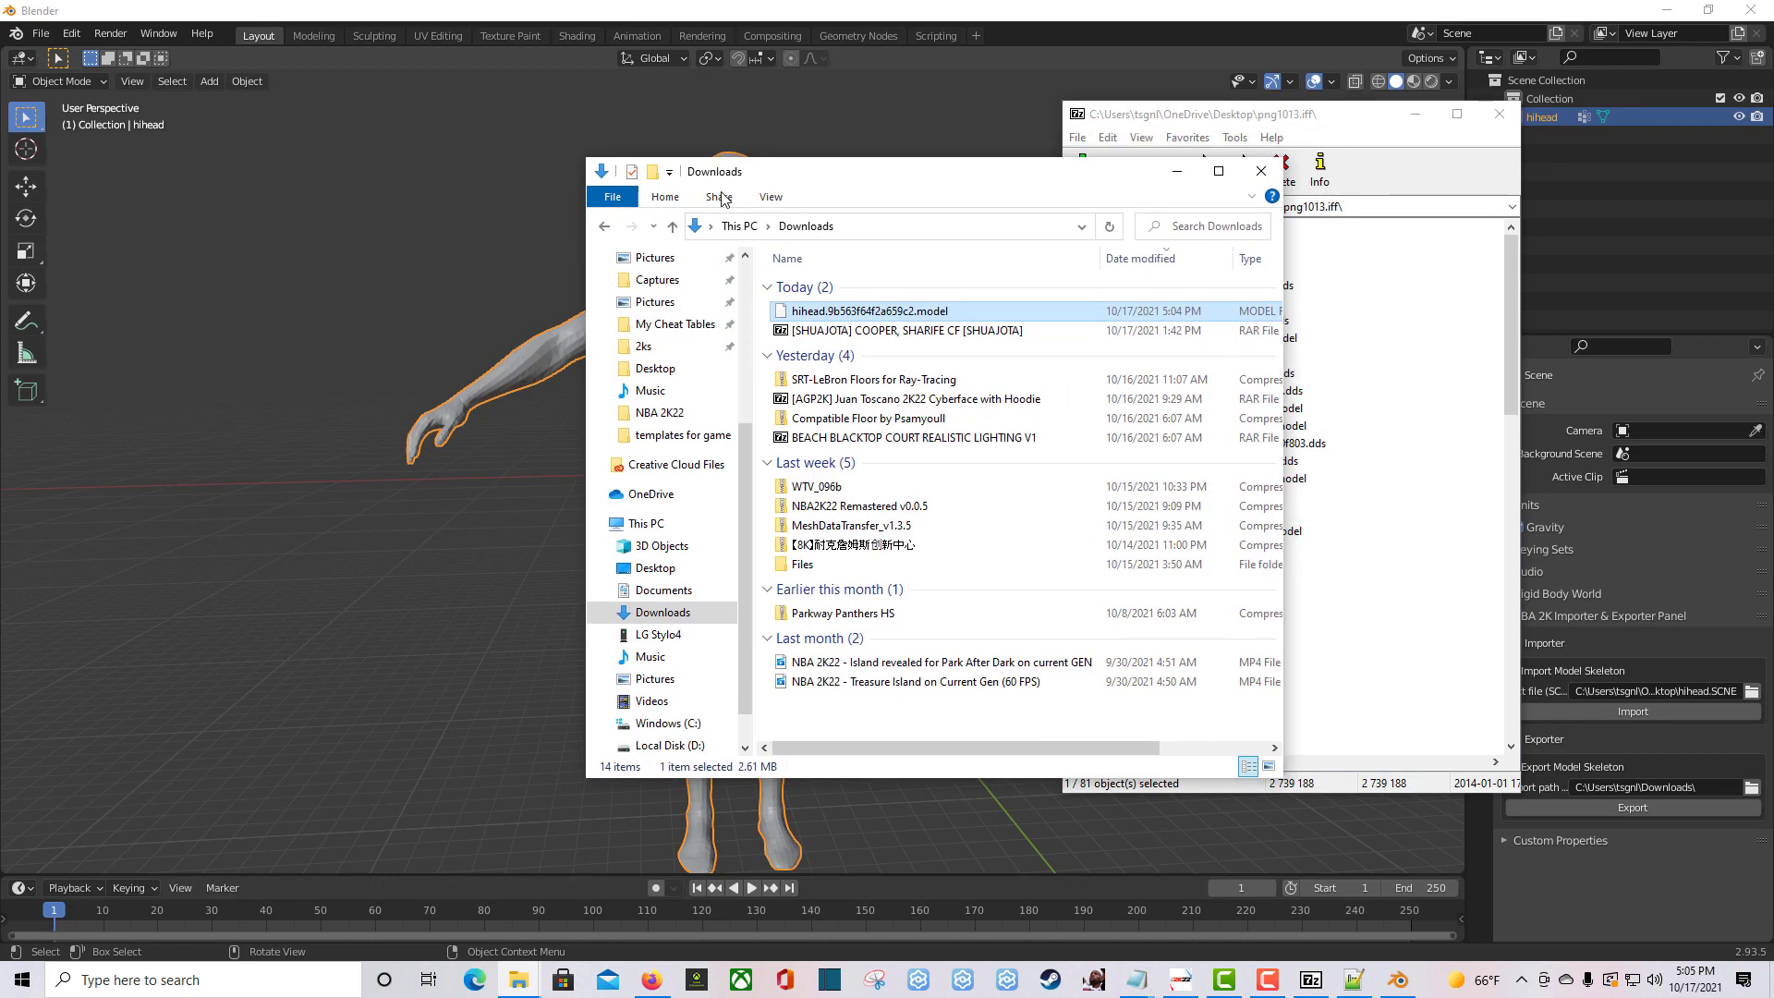
{"action": "left_click_drag", "start_coordinate": [962, 311], "coordinate": [1386, 270]}
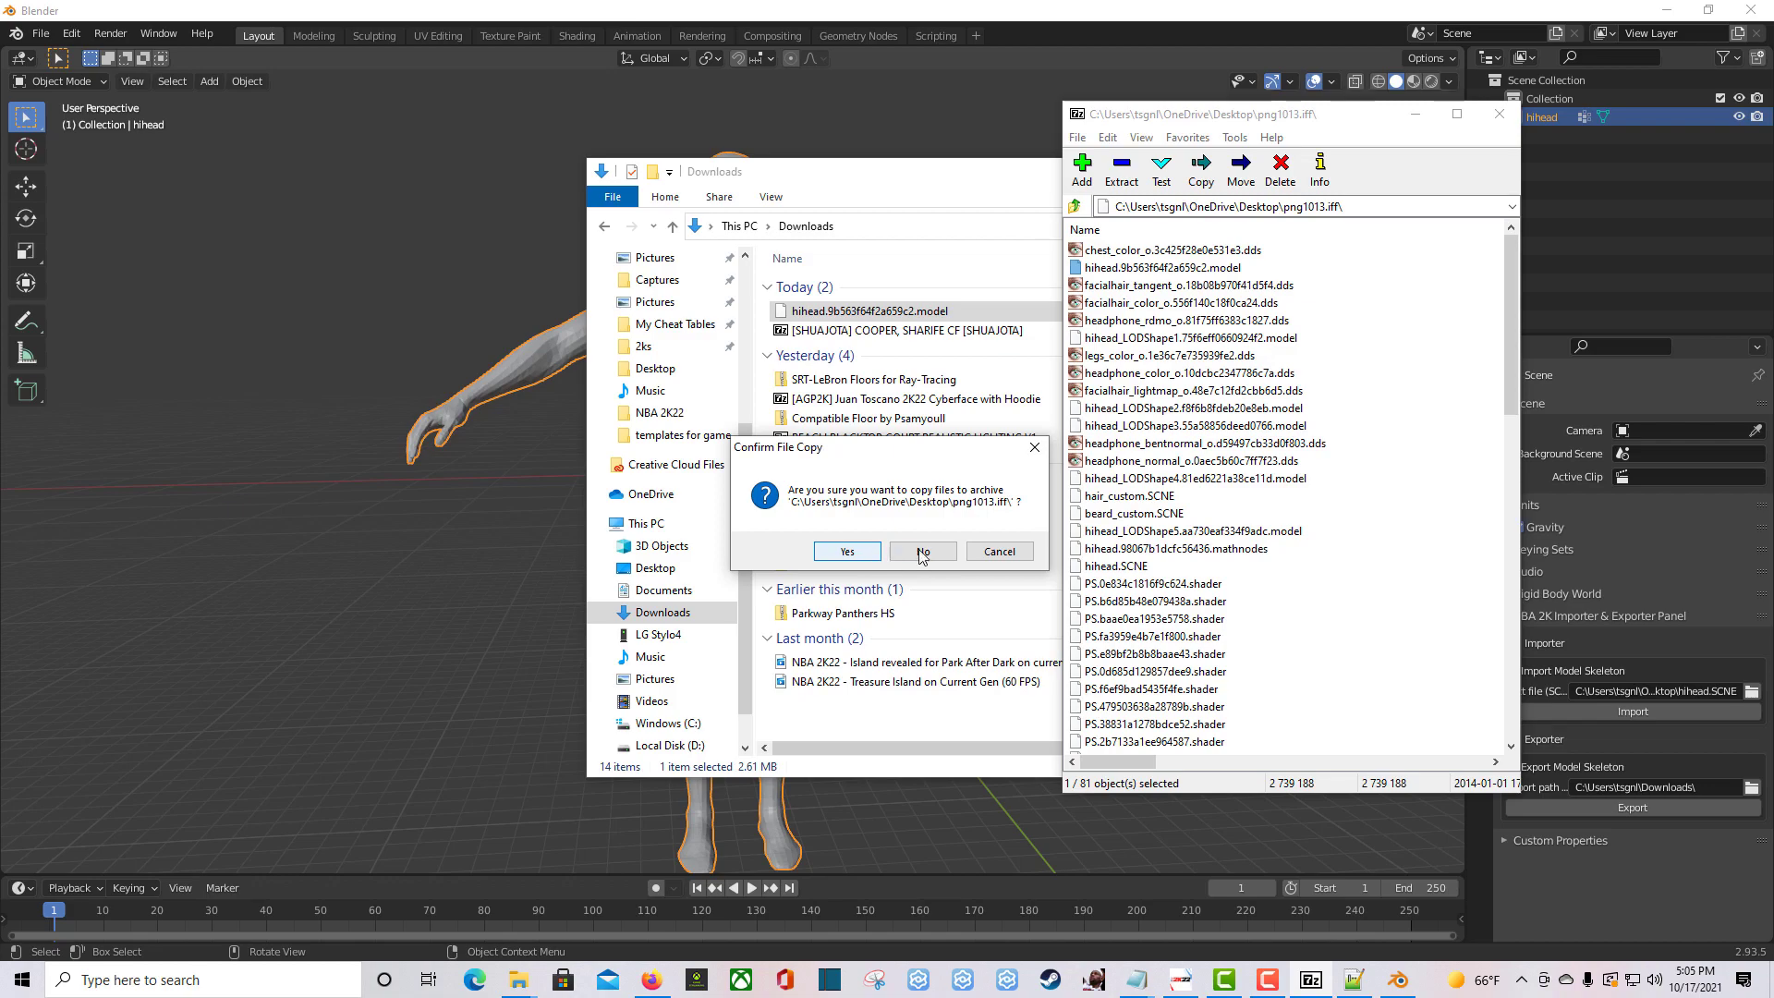
{"action": "left_click", "coordinate": [1015, 556]}
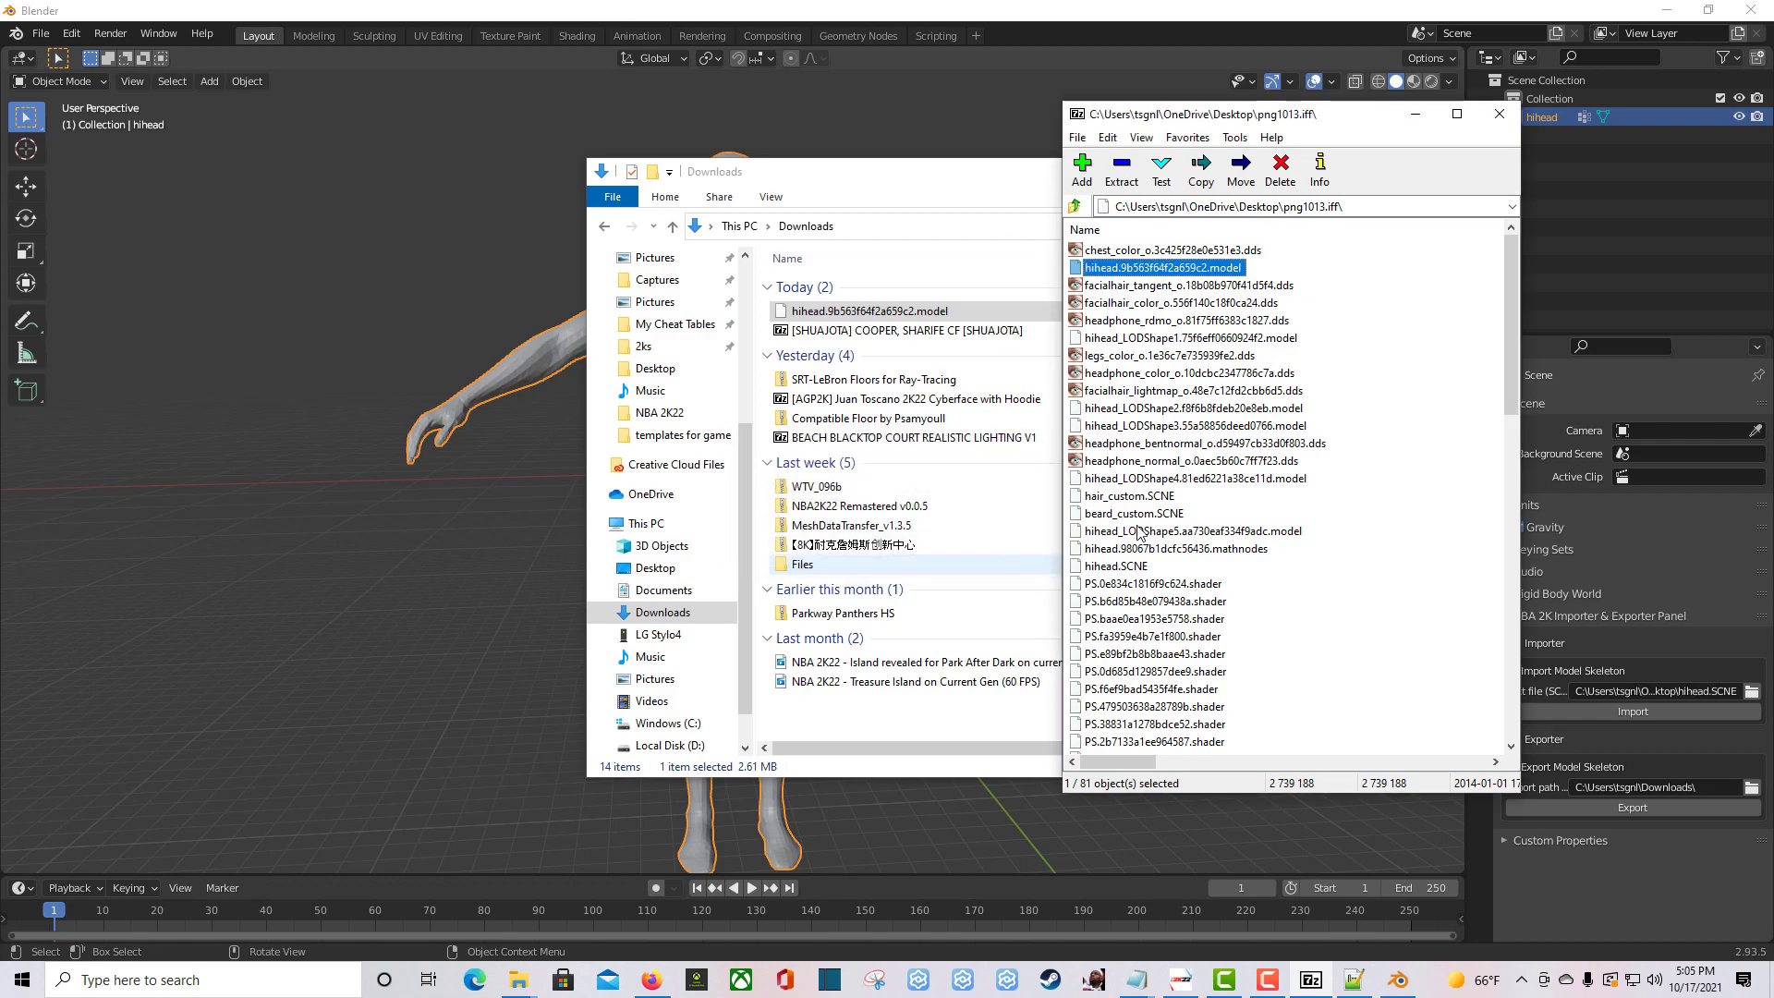
Delete the exported hihead .model file from Downloads and return to Blender
{"action": "left_click", "coordinate": [934, 314]}
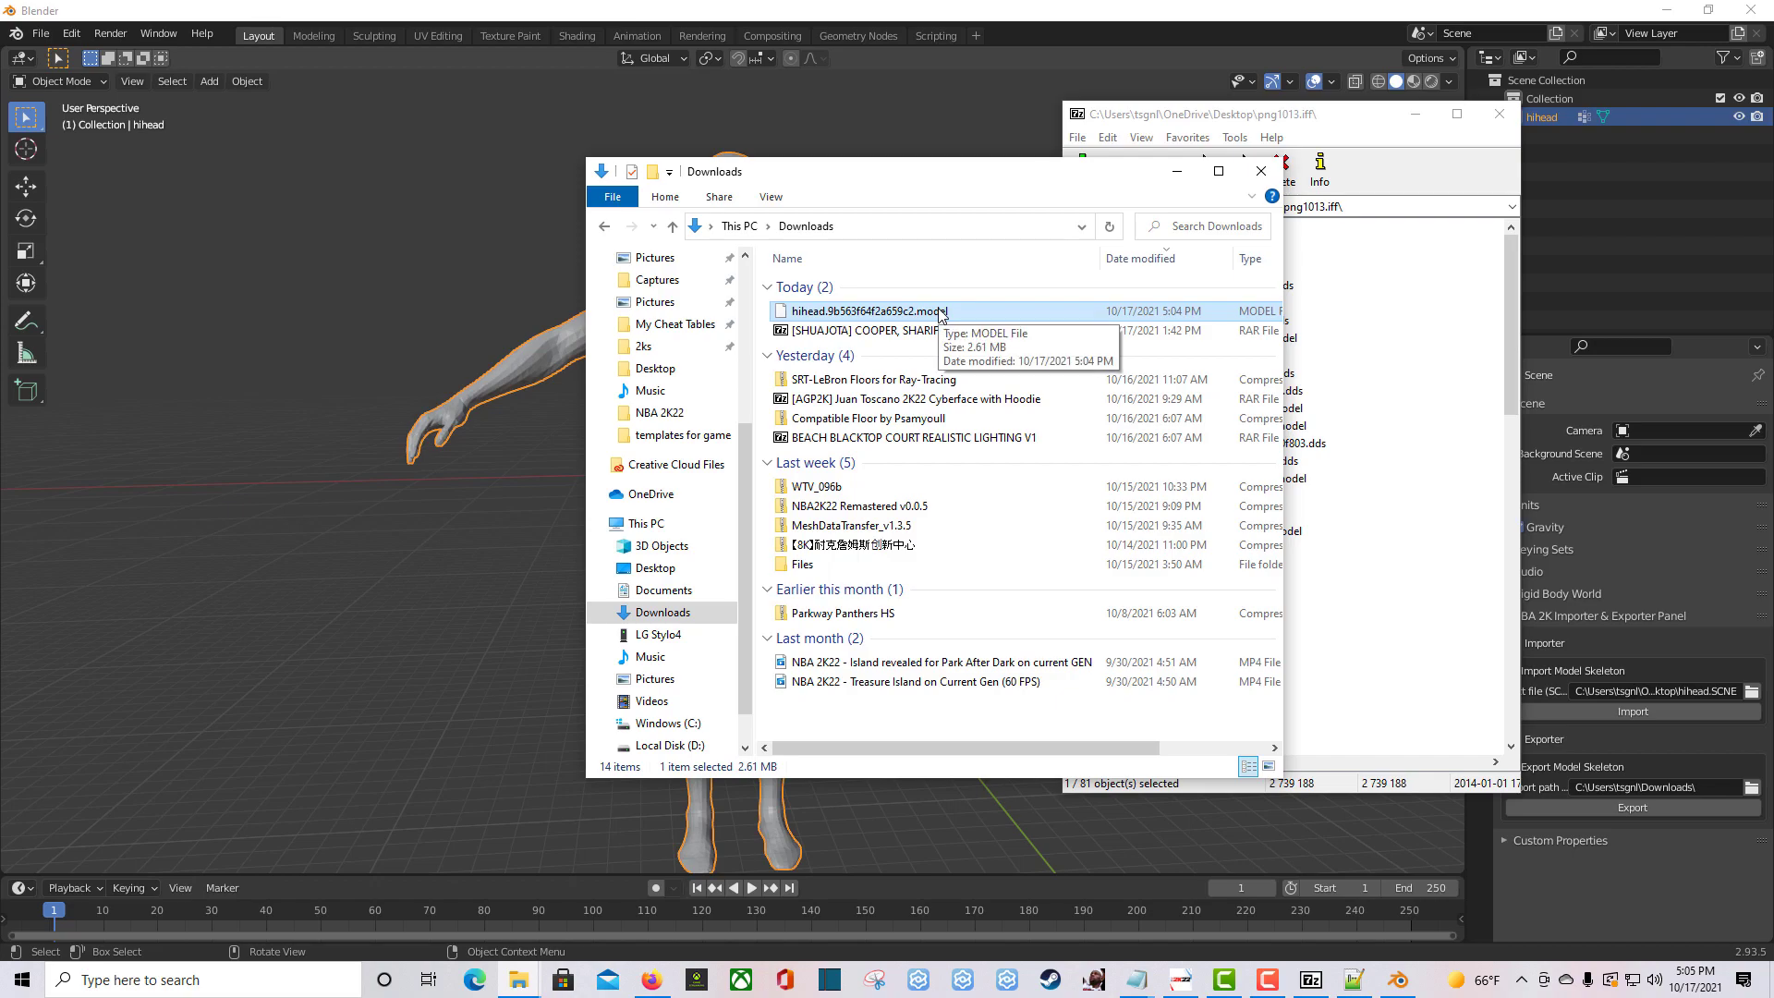
{"action": "key", "text": "Delete"}
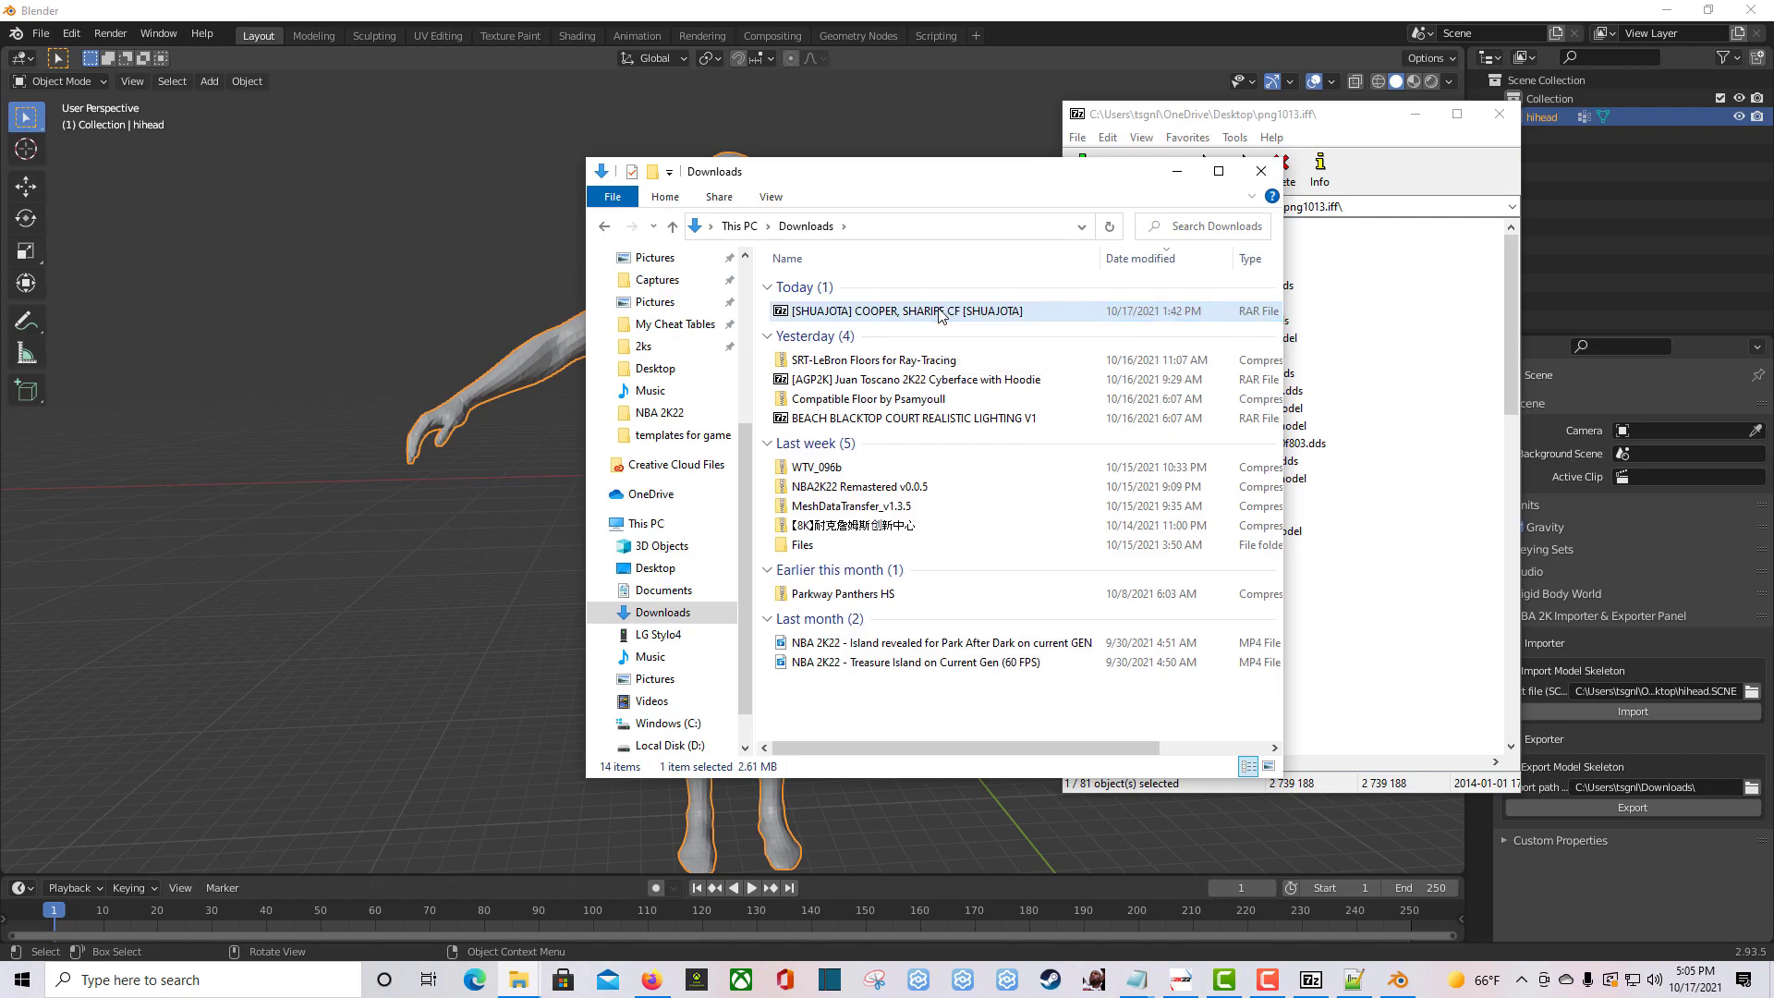
{"action": "left_click", "coordinate": [1667, 873]}
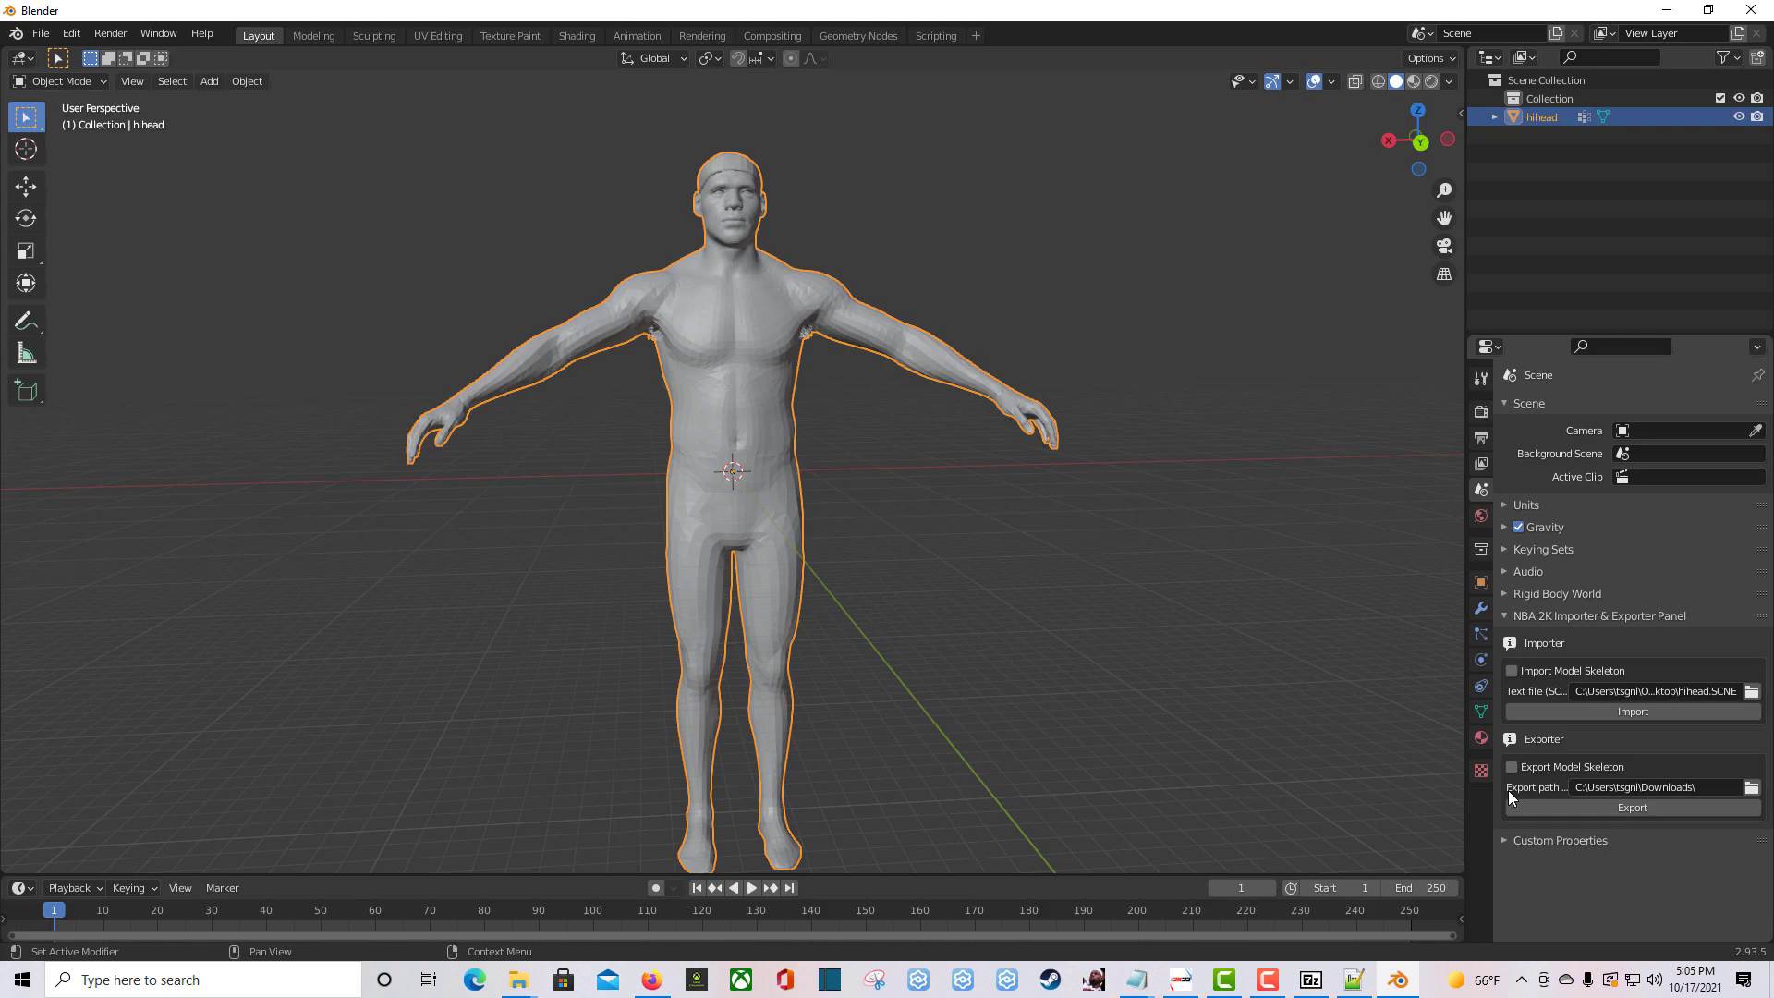